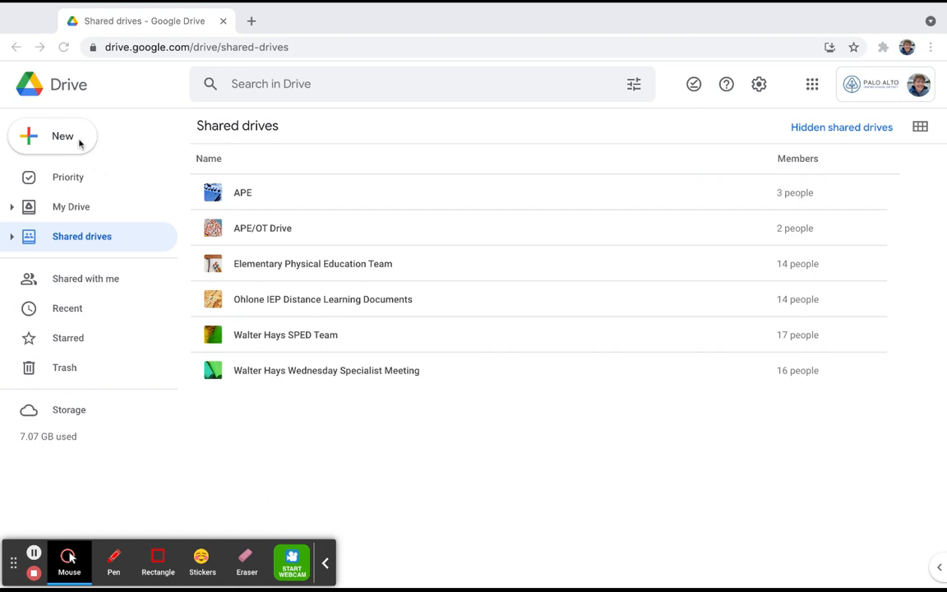
Step: Create a new blank Google Form from Drive
left_click(70, 557)
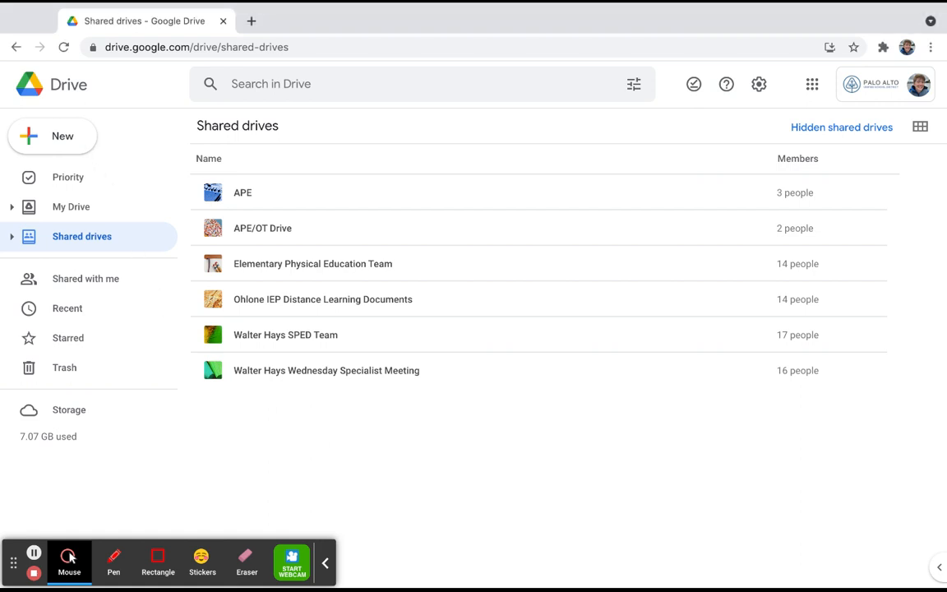
left_click(62, 139)
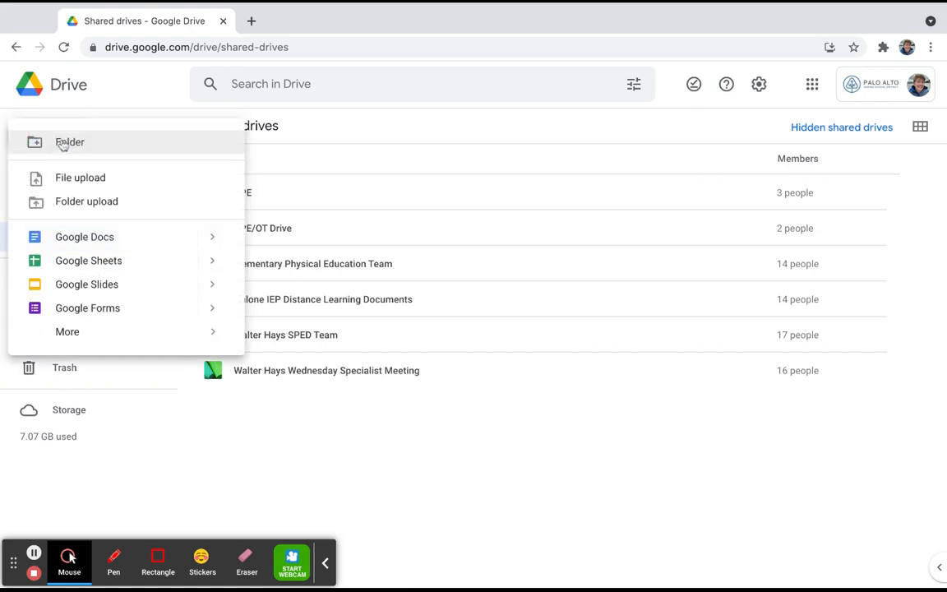
left_click(70, 309)
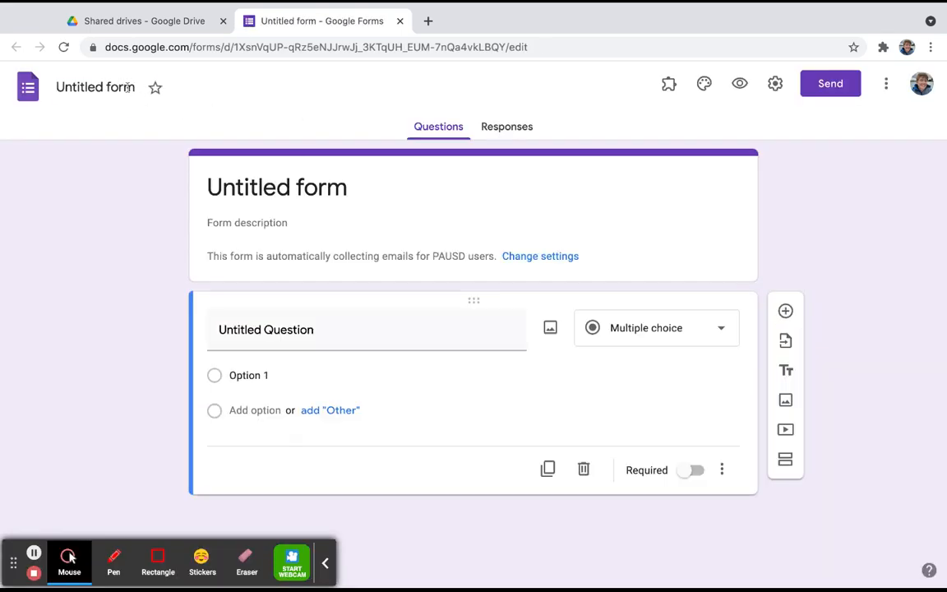
Step: Name the form "Sample APE GOAL FORM" and apply the same text as its heading
left_click(127, 88)
type("Sample")
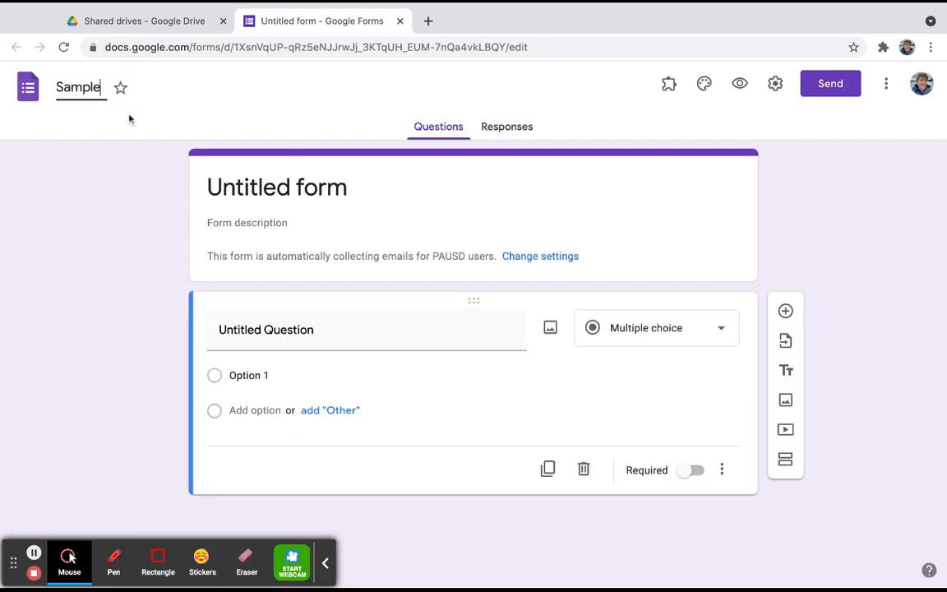
type(" APE GOAL GOR")
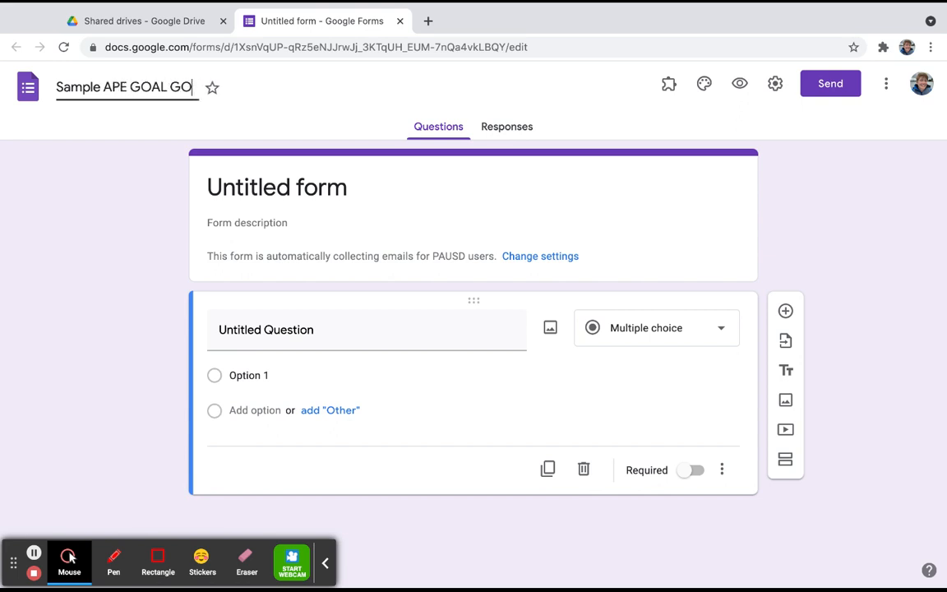
key("BackSpace")
key("BackSpace")
key("BackSpace")
key("BackSpace")
type("FORM")
left_click(242, 193)
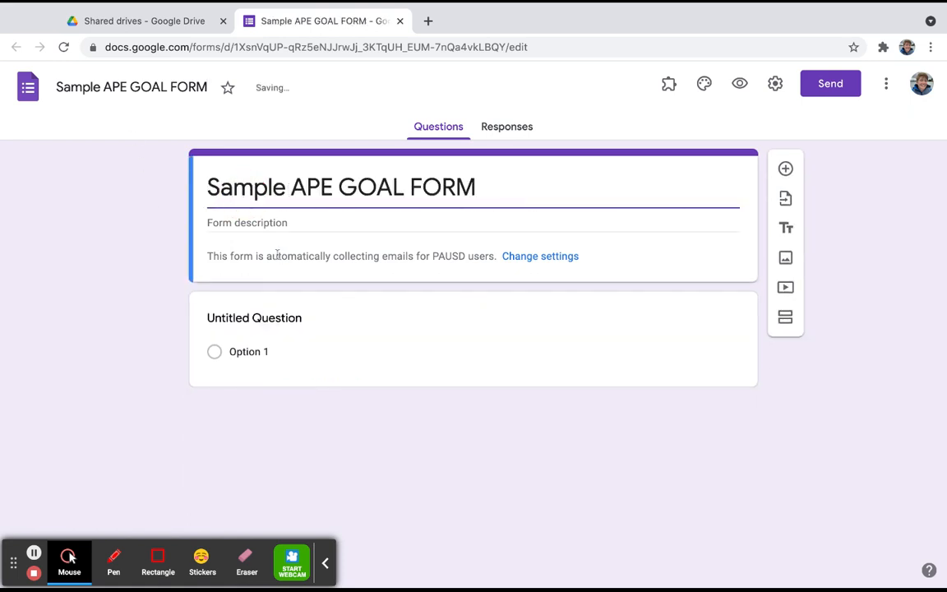
Step: Title the first question "Student" and set its answer type to Dropdown
left_click(298, 345)
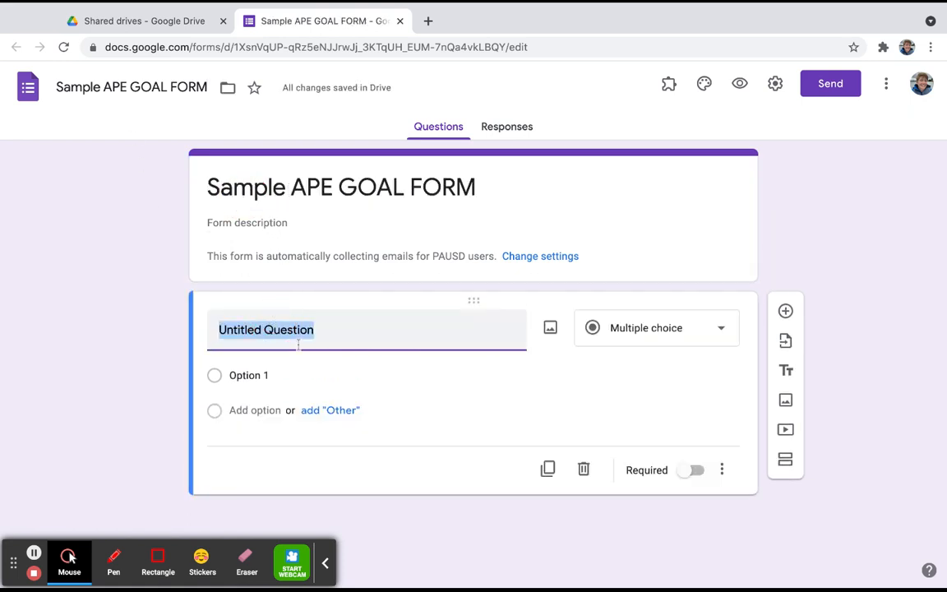
type("Student")
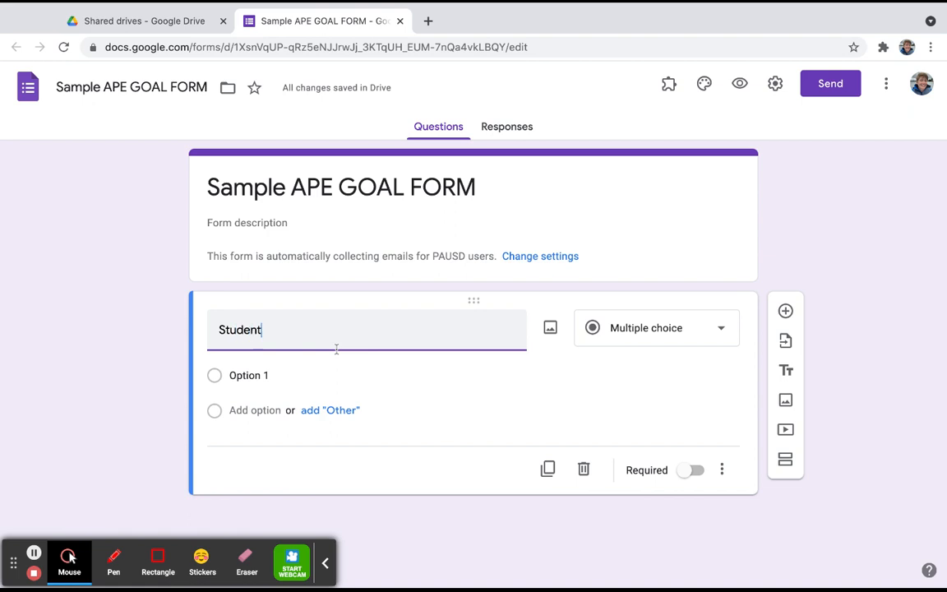
left_click(714, 328)
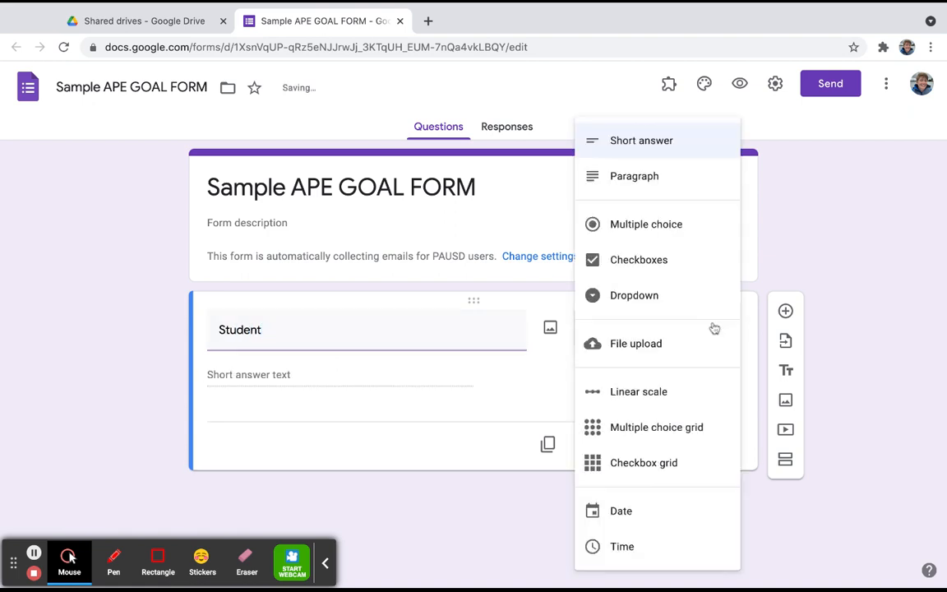
left_click(677, 296)
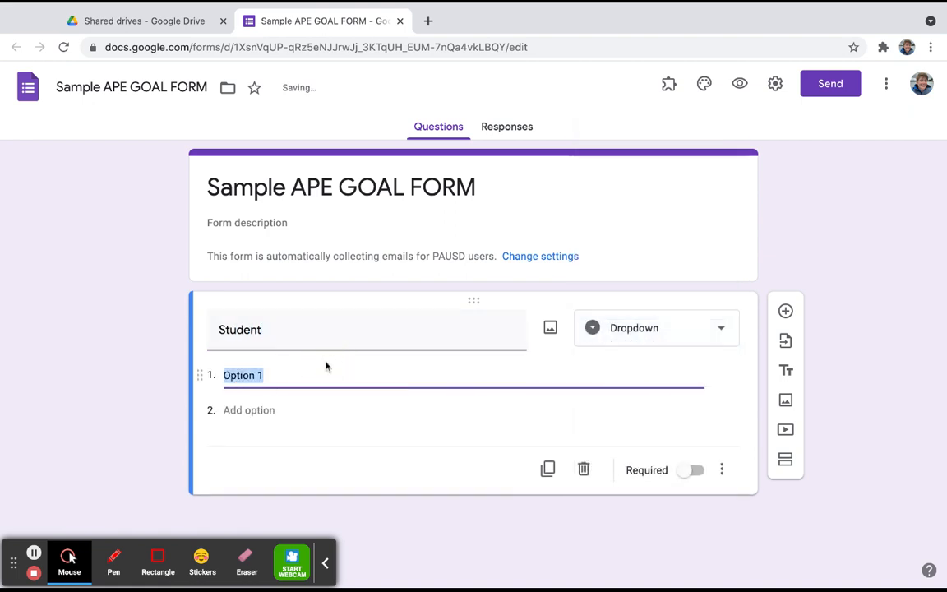
Step: Enter three students' first names as the dropdown options of the Student question
type("Joe")
key("Return")
type("Kim")
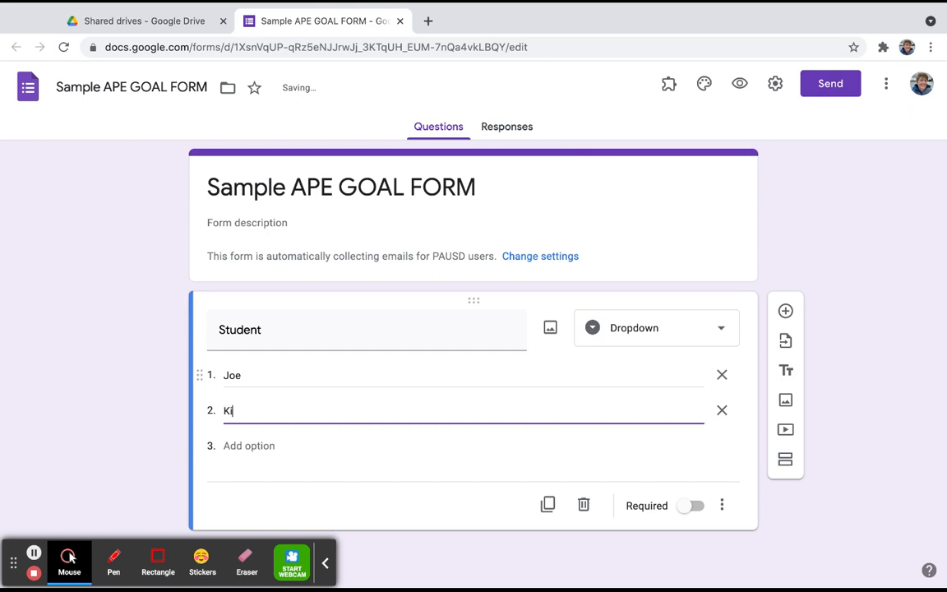
key("Return")
type("Tatum")
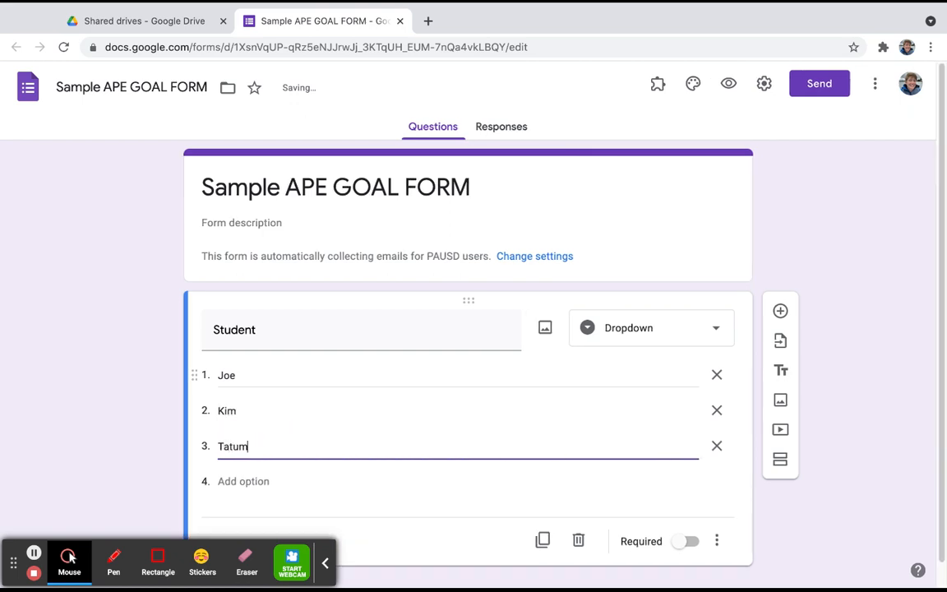
Step: Add a question titled "Date" with the Date answer type below the Student question
scroll(644, 381, "down", 1)
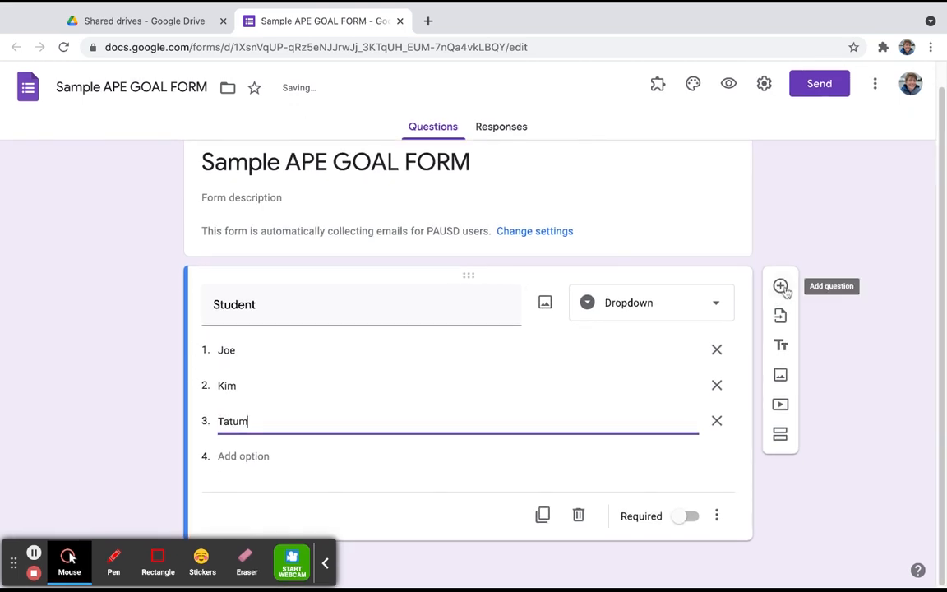
left_click(780, 283)
type("Date")
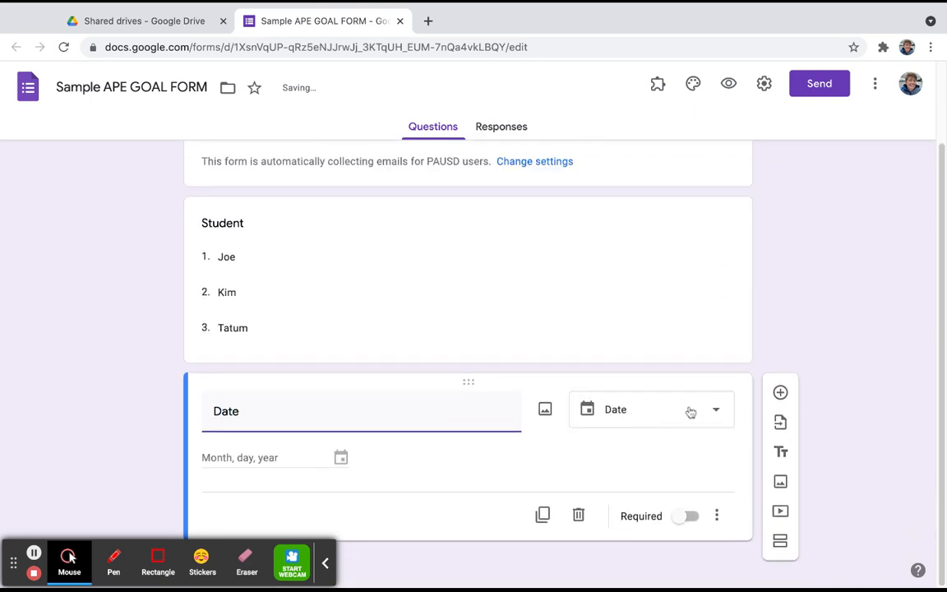
Step: Add a question titled "Time" with the Time answer type, recording a Duration instead of a clock time
left_click(781, 393)
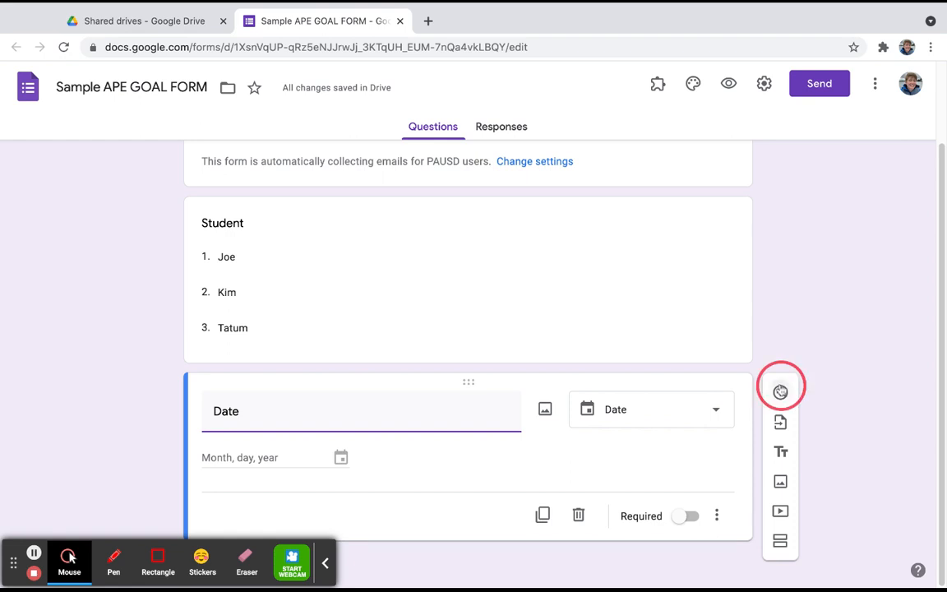
type("T")
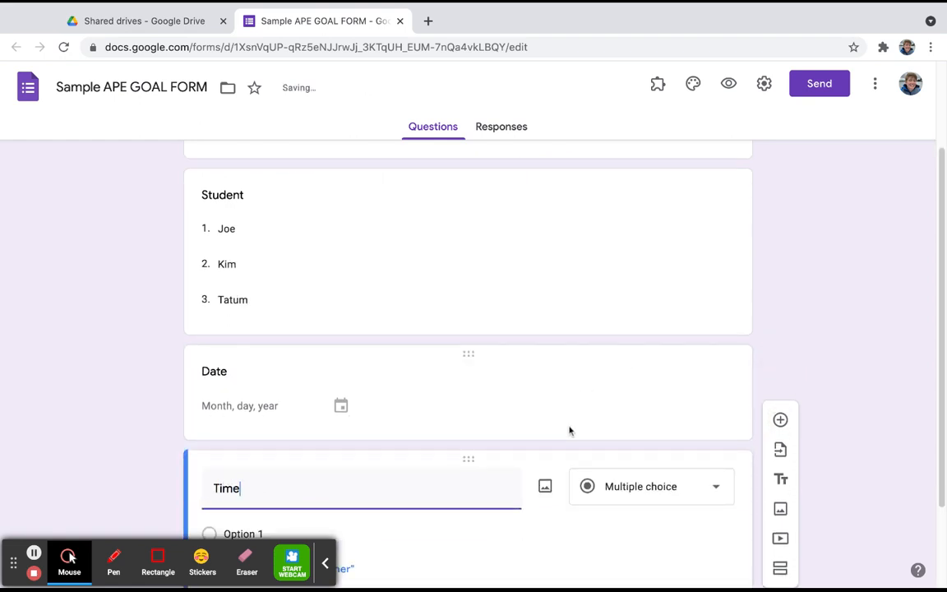
type("ime")
left_click(697, 490)
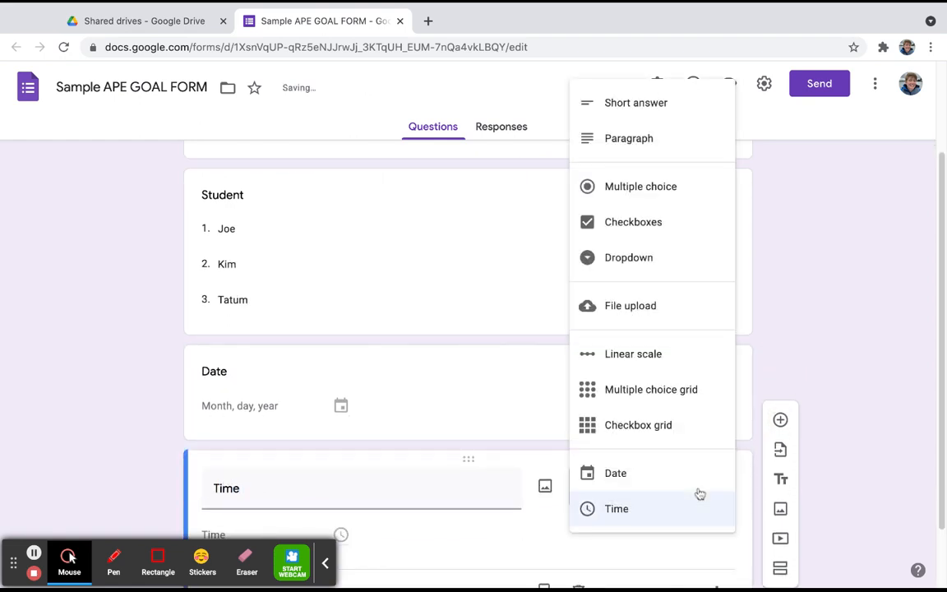
left_click(661, 509)
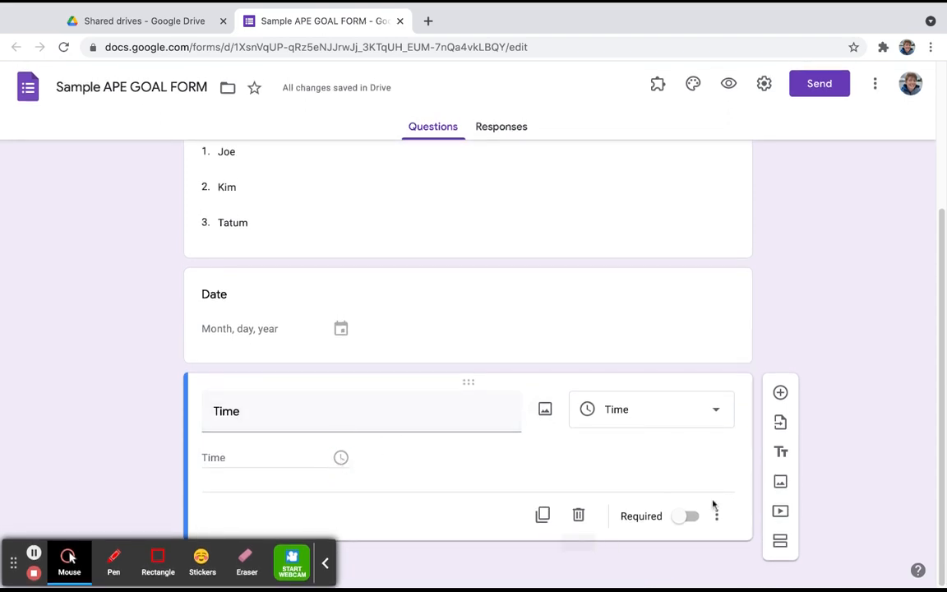
left_click(717, 516)
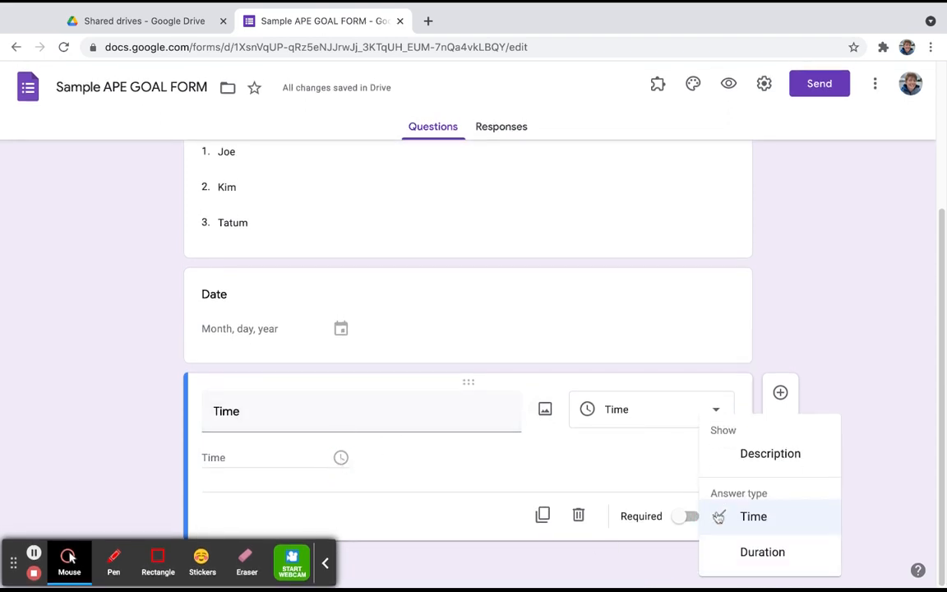
left_click(754, 552)
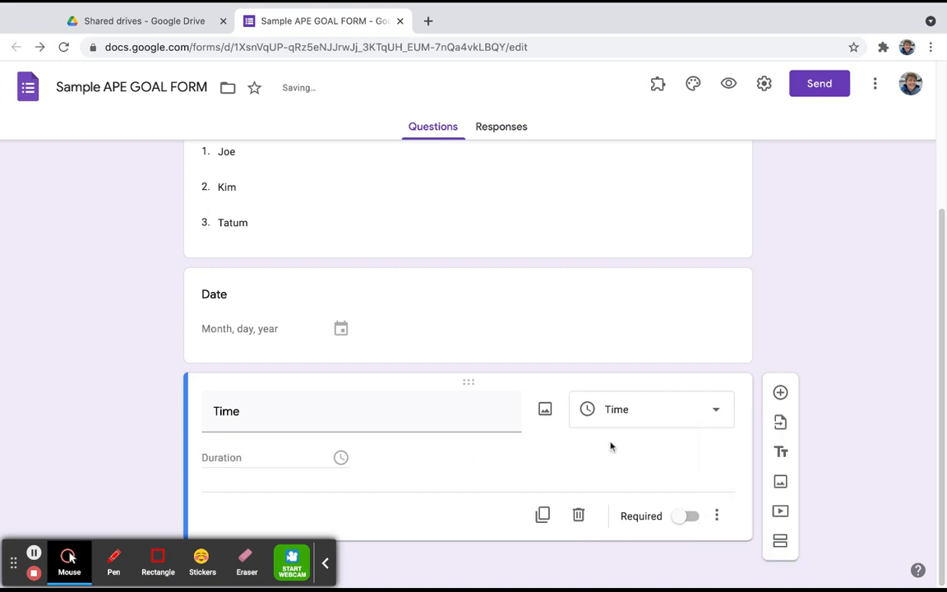
Step: Add a question titled "Comments" with the Paragraph answer type below the Time question
left_click(780, 393)
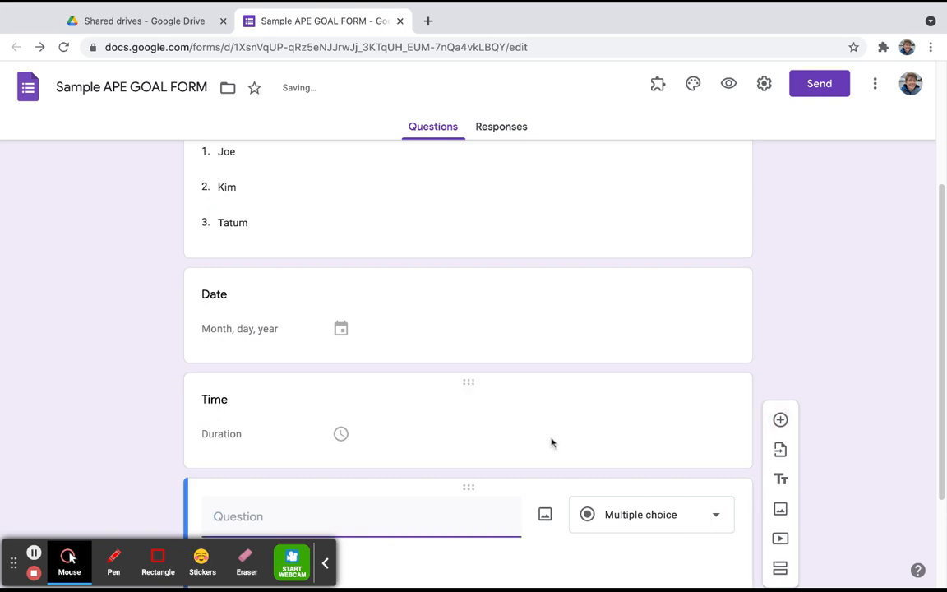
type("Comments")
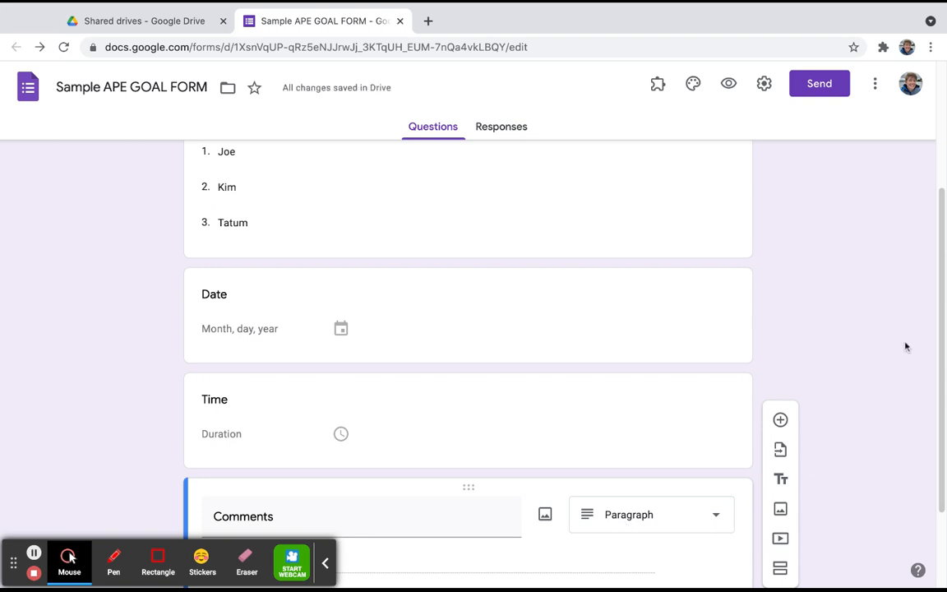
Step: Add a second section after the Comments question and title it with the first listed student's name
scroll(906, 347, "up", 3)
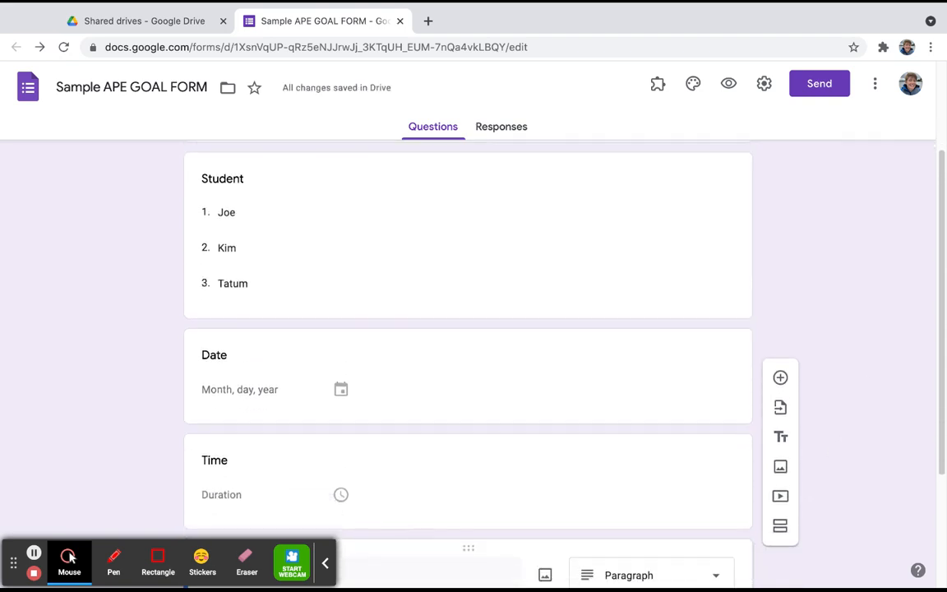
scroll(906, 347, "down", 3)
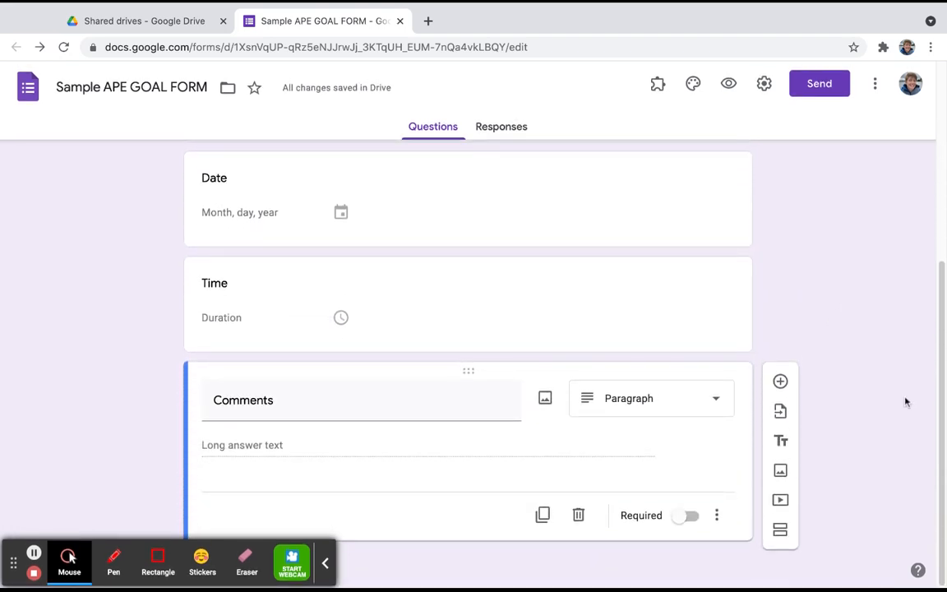
left_click(781, 531)
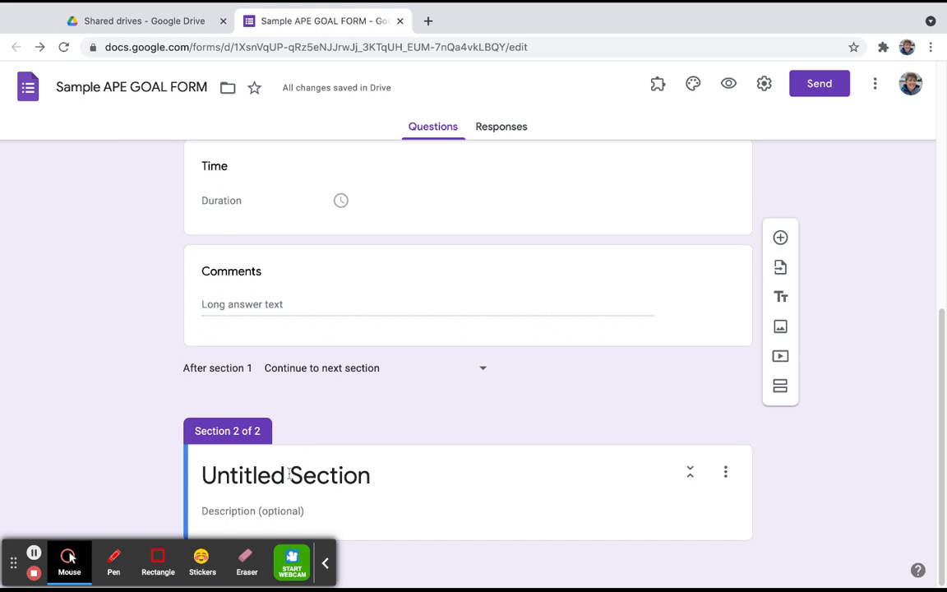
left_click(289, 475)
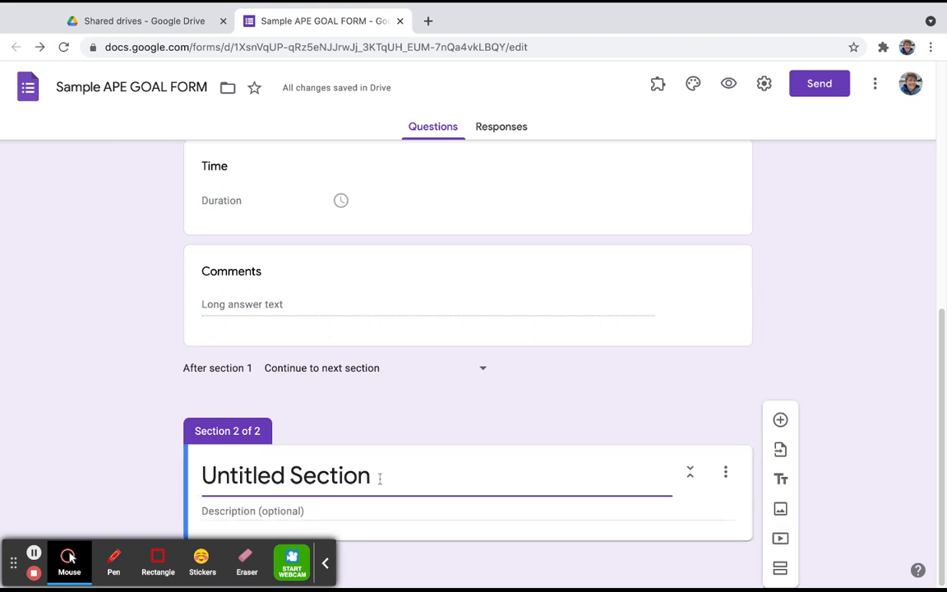
left_click_drag(380, 478, 197, 474)
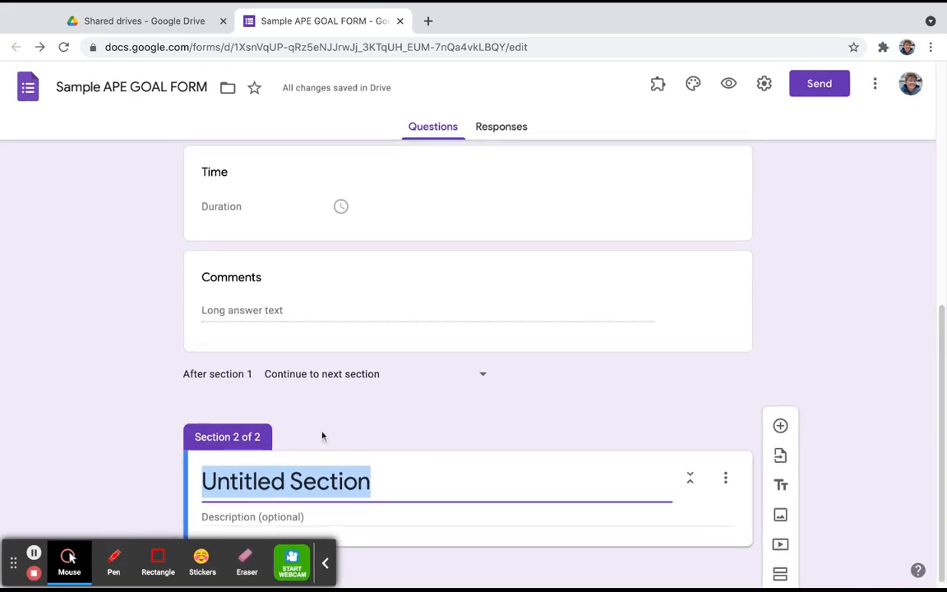
scroll(321, 434, "up", 4)
scroll(322, 433, "down", 3)
scroll(321, 433, "down", 2)
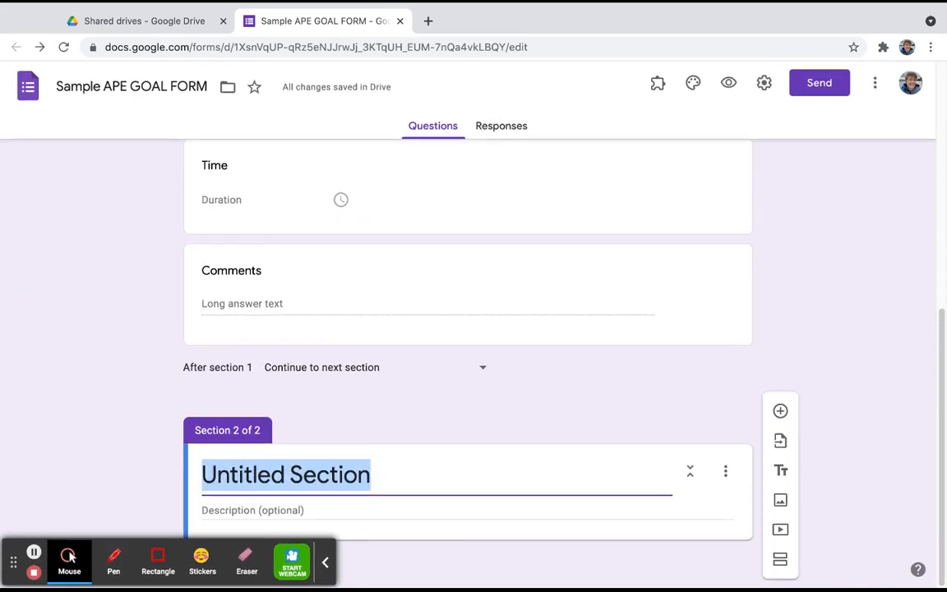
type("Joe")
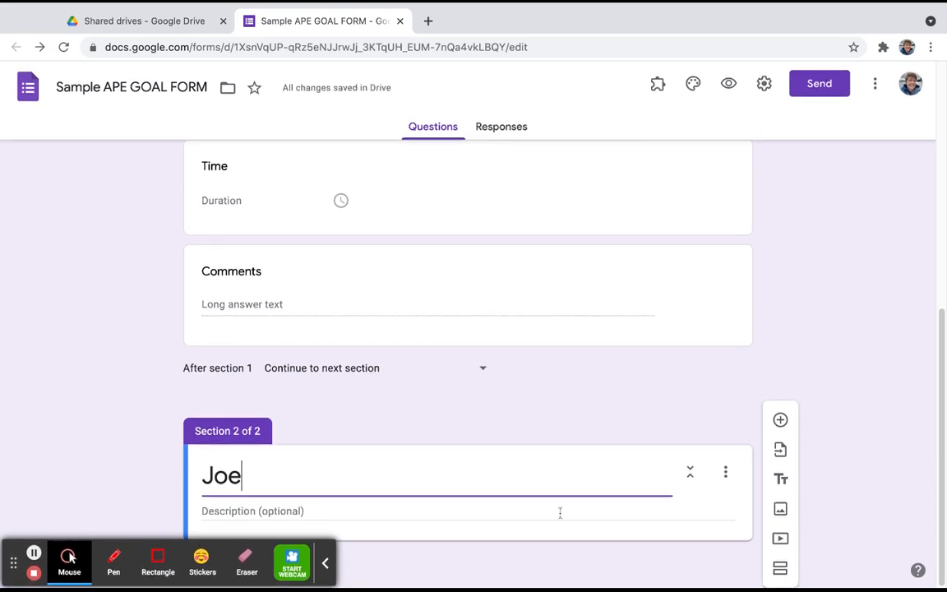
Step: Add a Multiple choice question titled "Throw 10 Feet 8 of 10 attempts" to the student's section
left_click(781, 420)
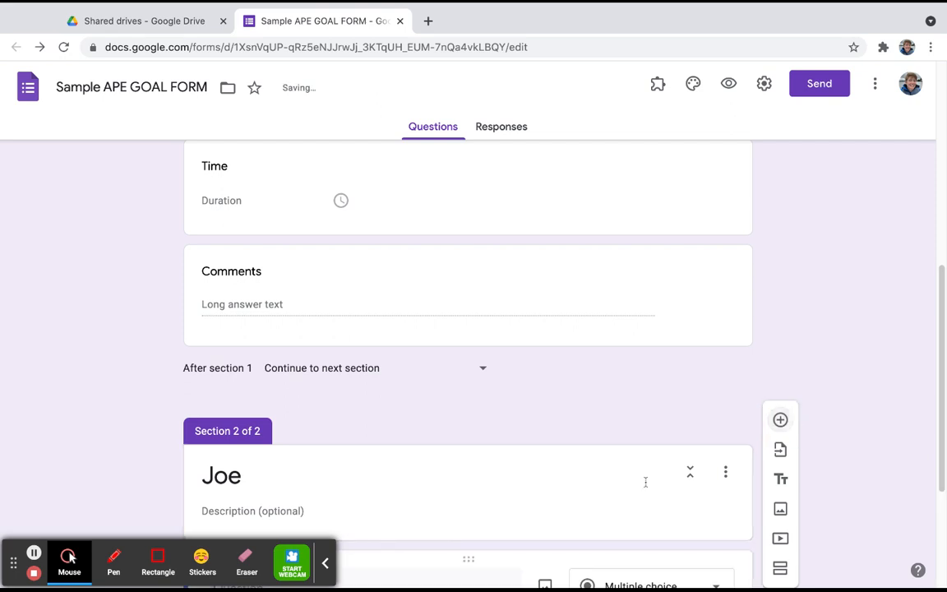
left_click(429, 380)
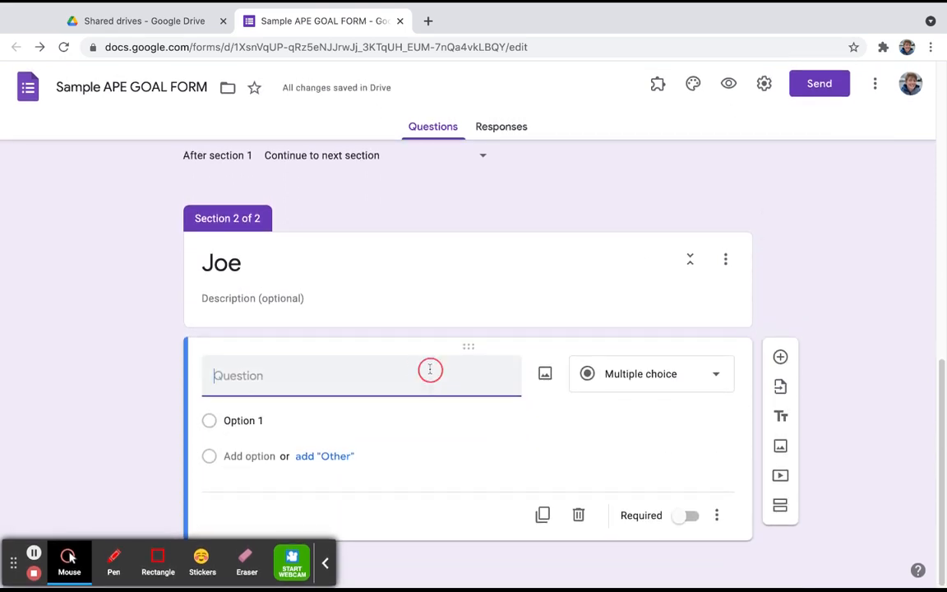
type("TH")
key("BackSpace")
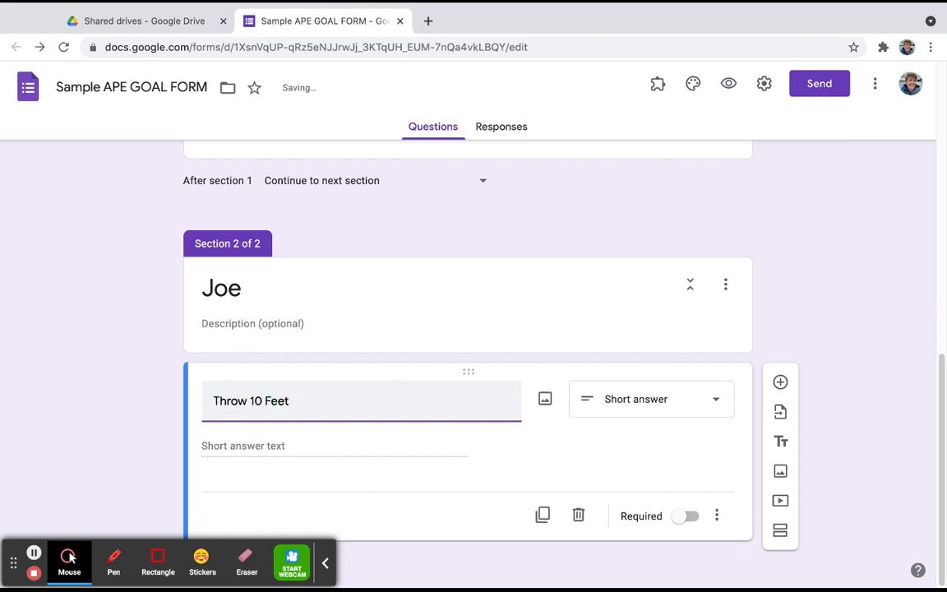
type("hrow 10 Feet 8 of 10 ")
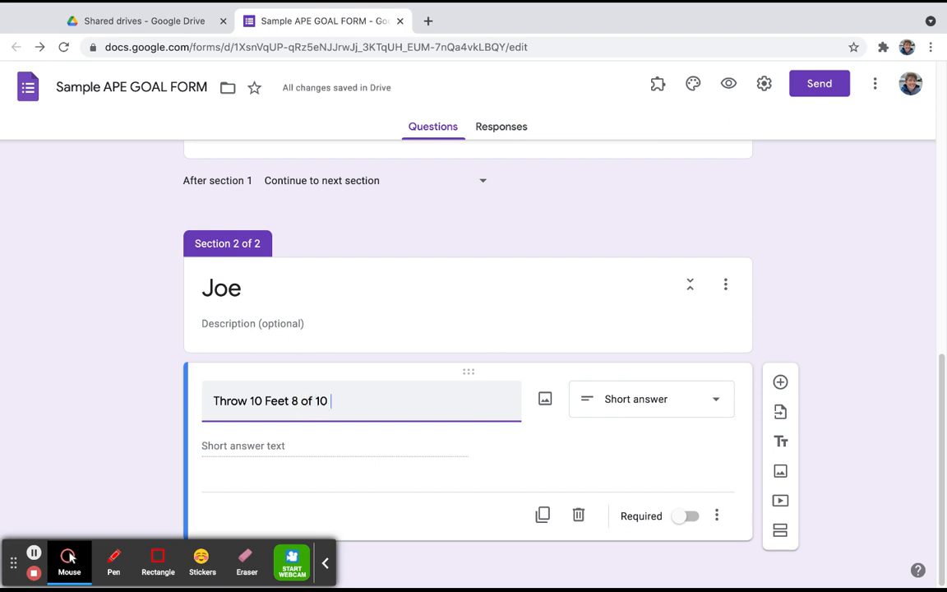
type("attempts")
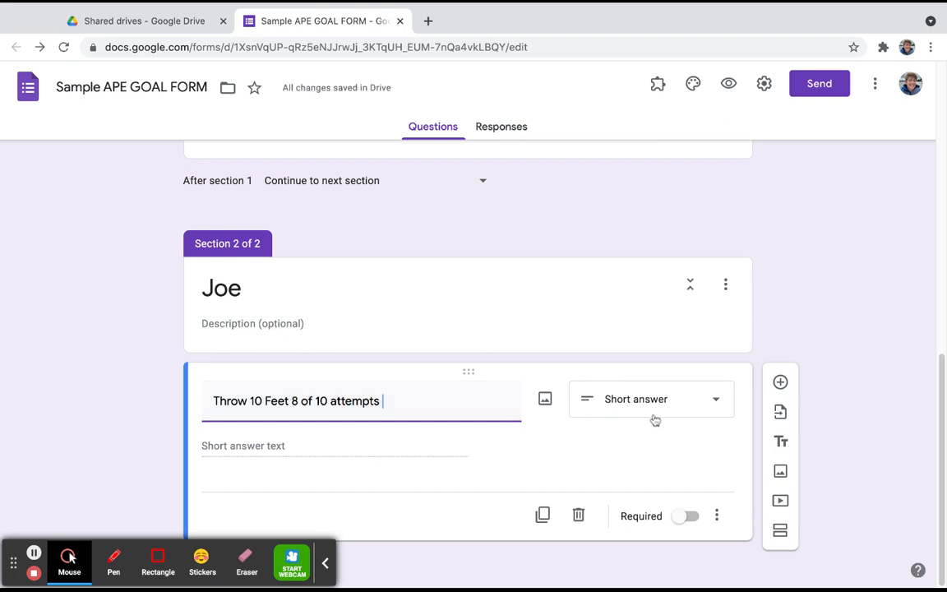
left_click(654, 410)
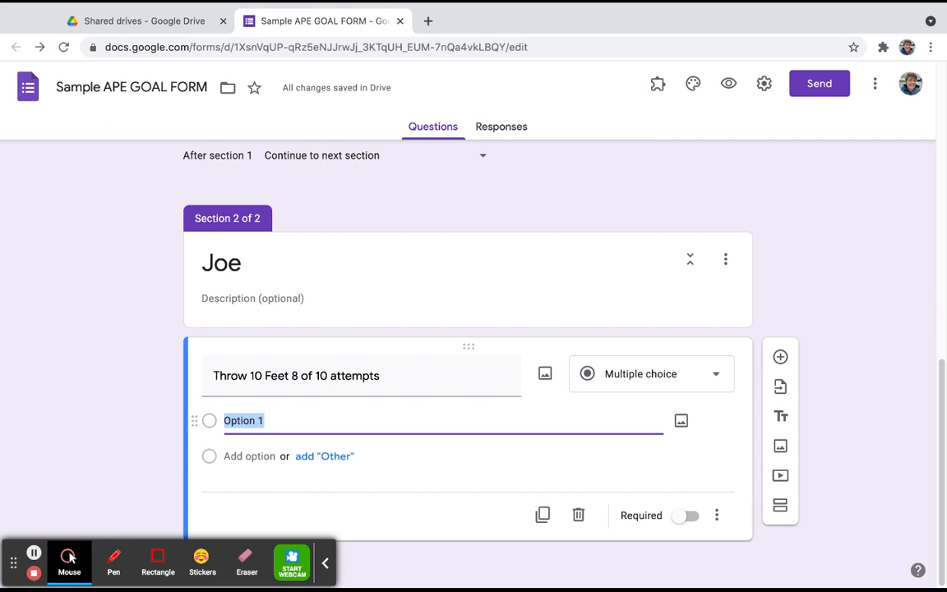
Step: Enter the answer options "10 Feet", "8 Feet" and "6 Feet" for the throwing goal question
type("10 Feet")
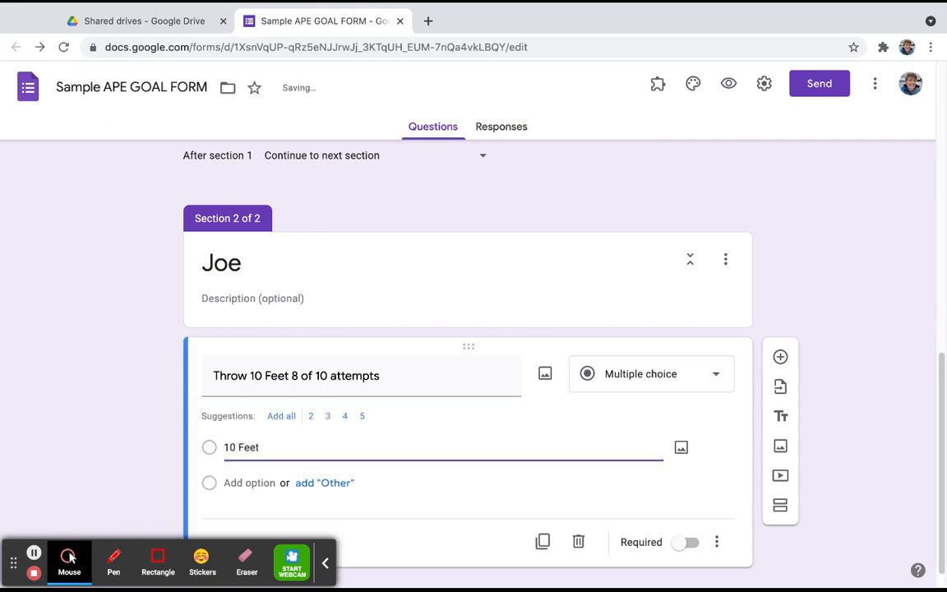
key("Return")
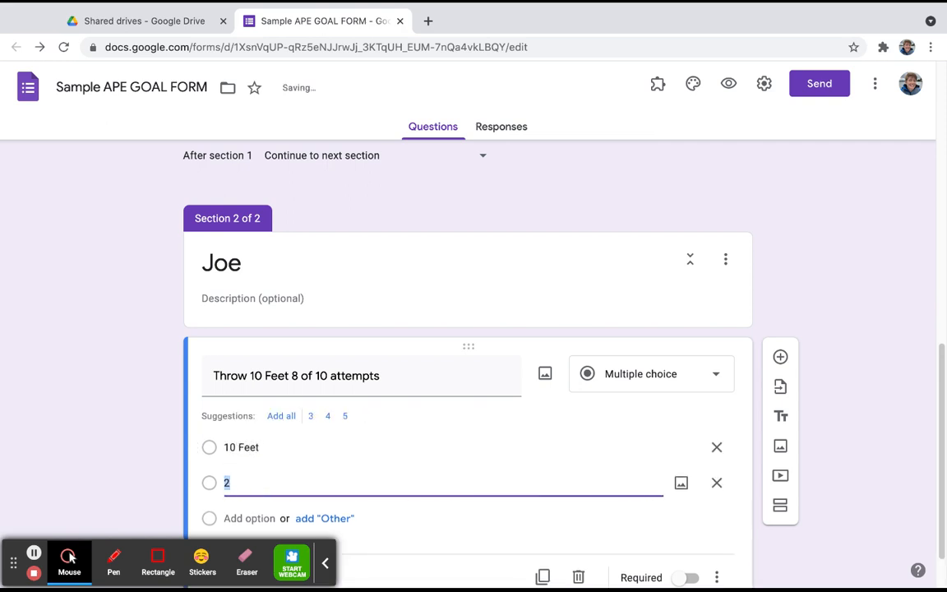
type("8 Fe")
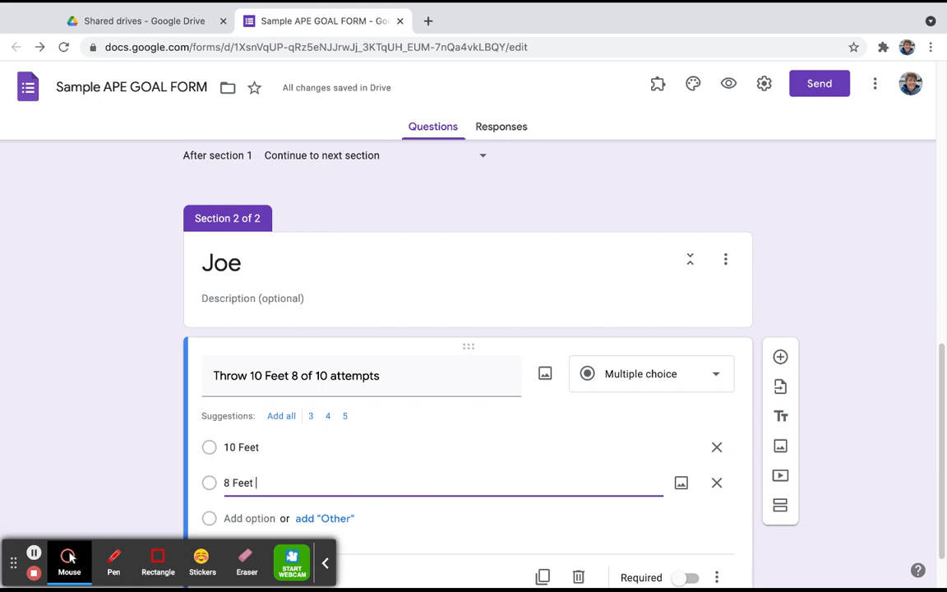
type("et")
key("Return")
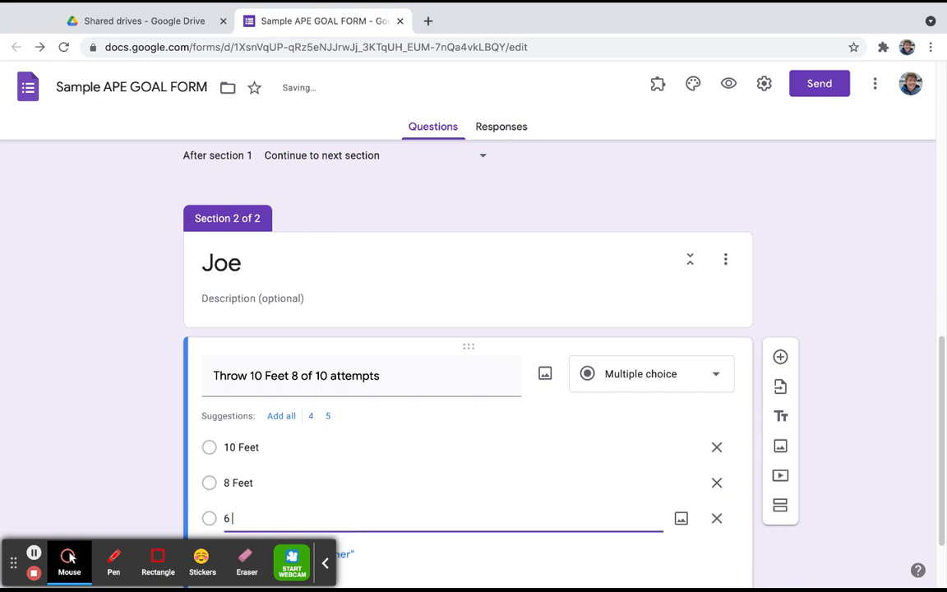
scroll(469, 423, "down", 2)
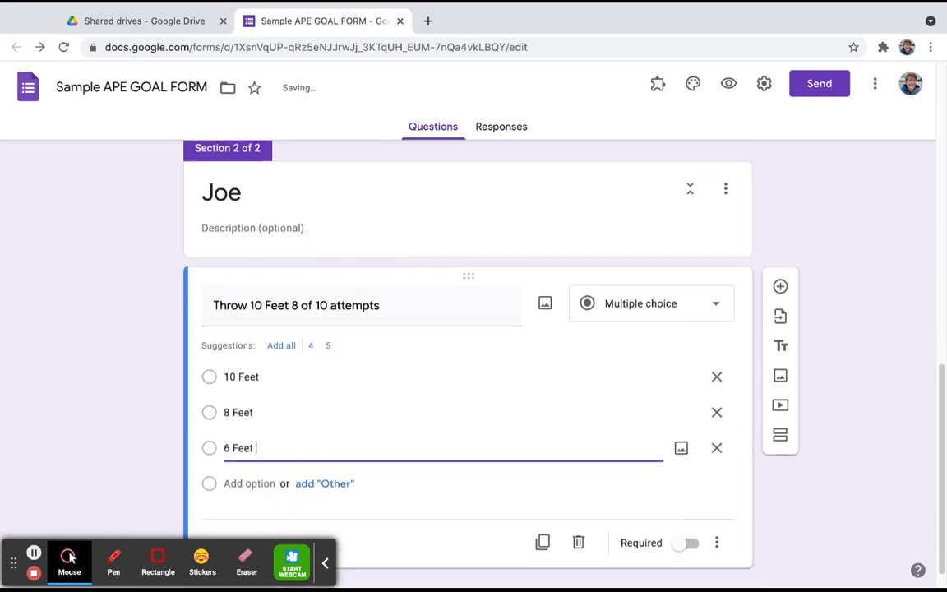
Step: Add a question titled "Attempts" below the throwing goal and set its answer type to Multiple choice
left_click(780, 260)
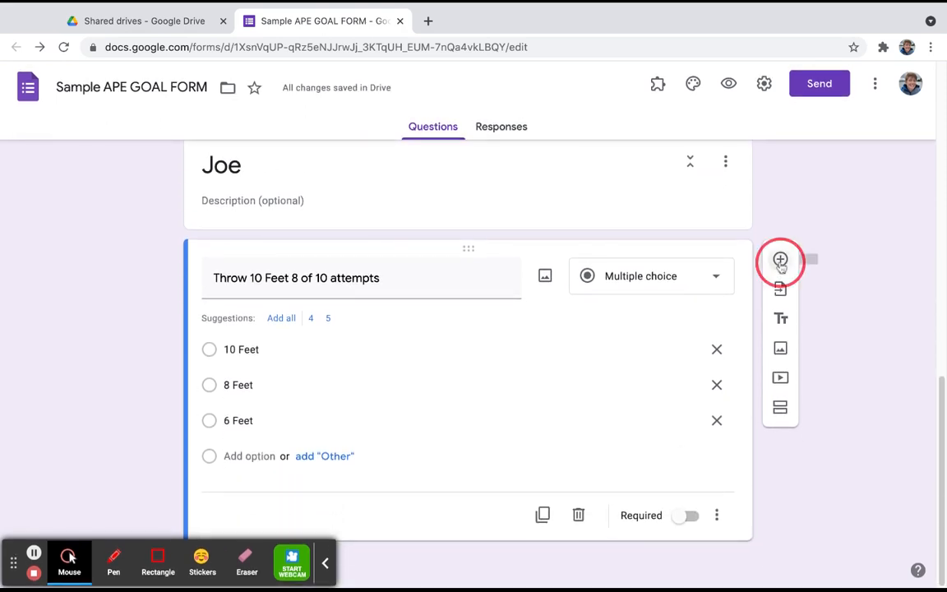
type("Attem")
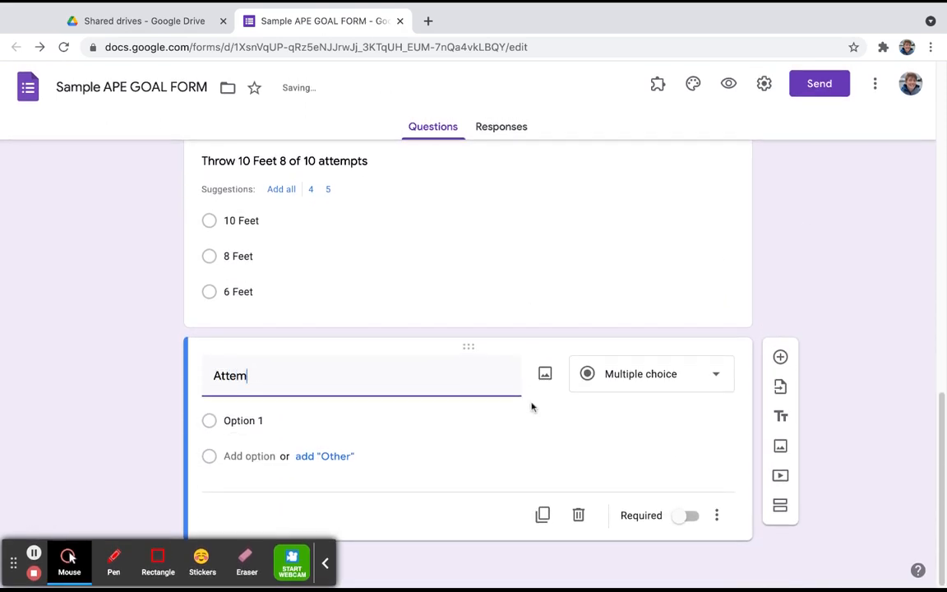
type("pts")
left_click(396, 448)
left_click(691, 411)
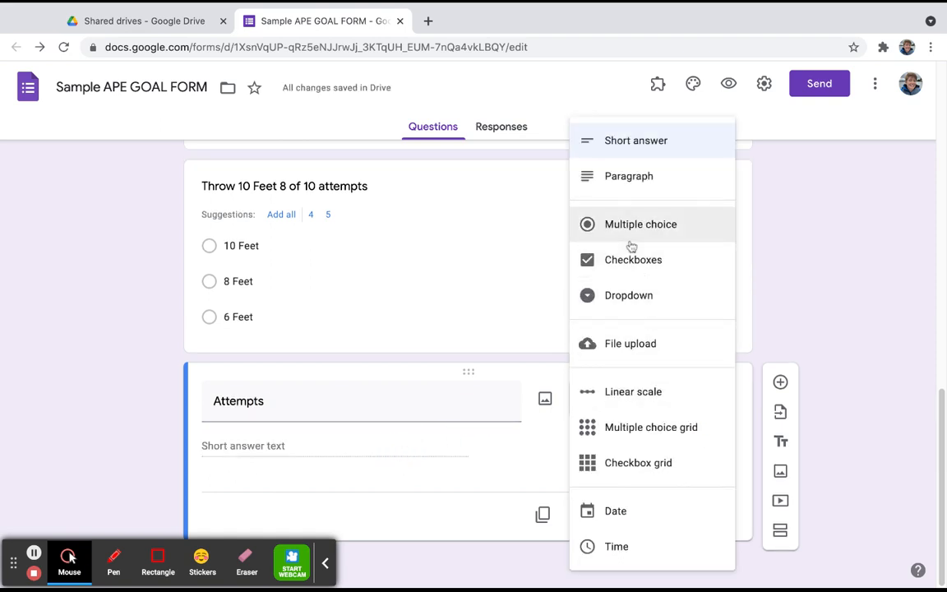
left_click(627, 237)
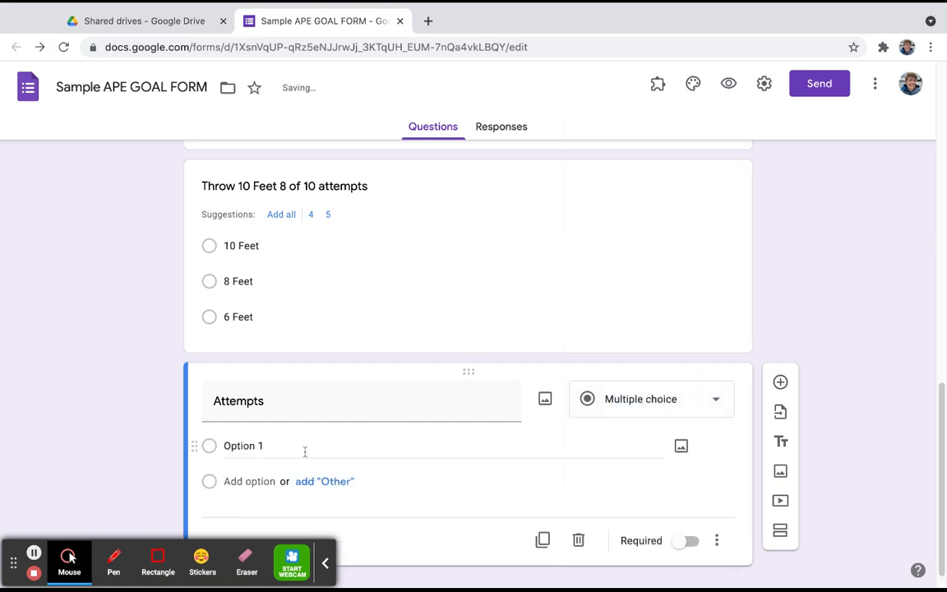
Step: Enter the answer options "10 of 10", "9 of 10" and "8 of 10" for the Attempts question
left_click(304, 450)
type("10 of 10")
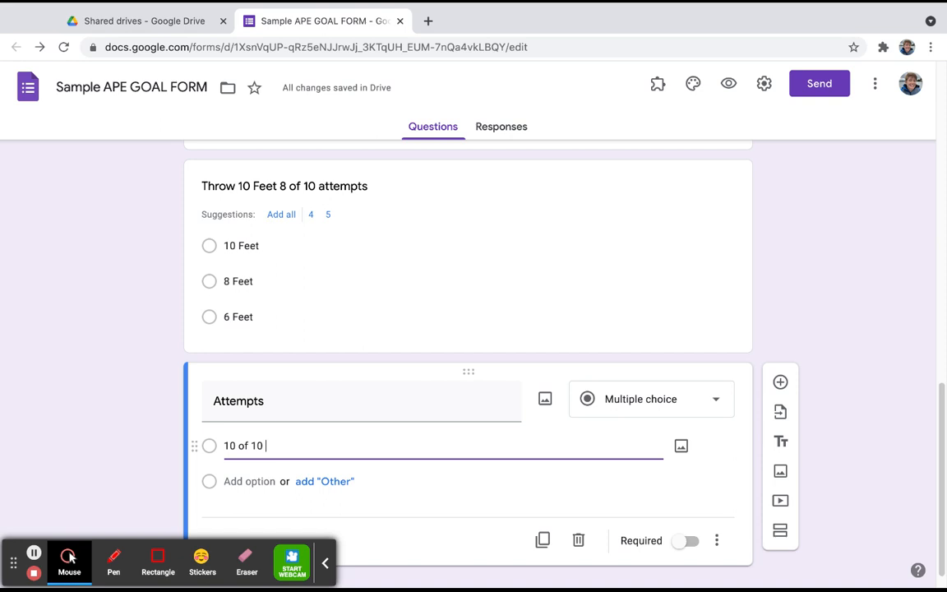
key("Return")
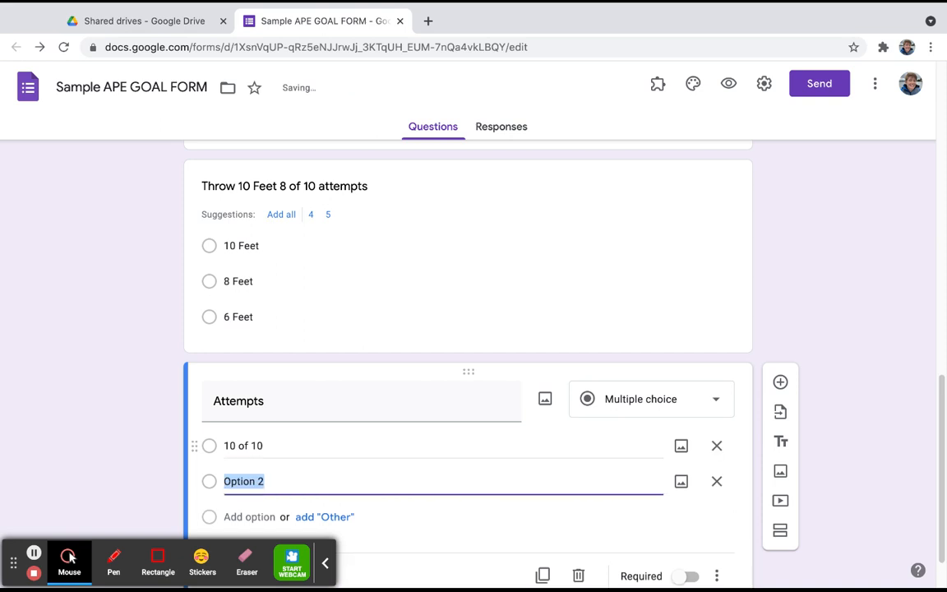
type("9 0e")
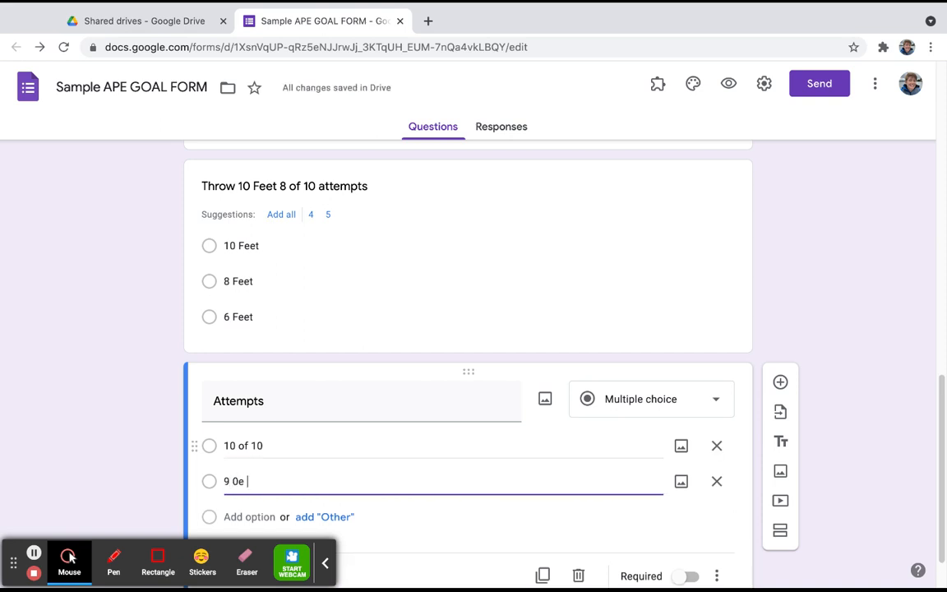
key("BackSpace")
key("BackSpace")
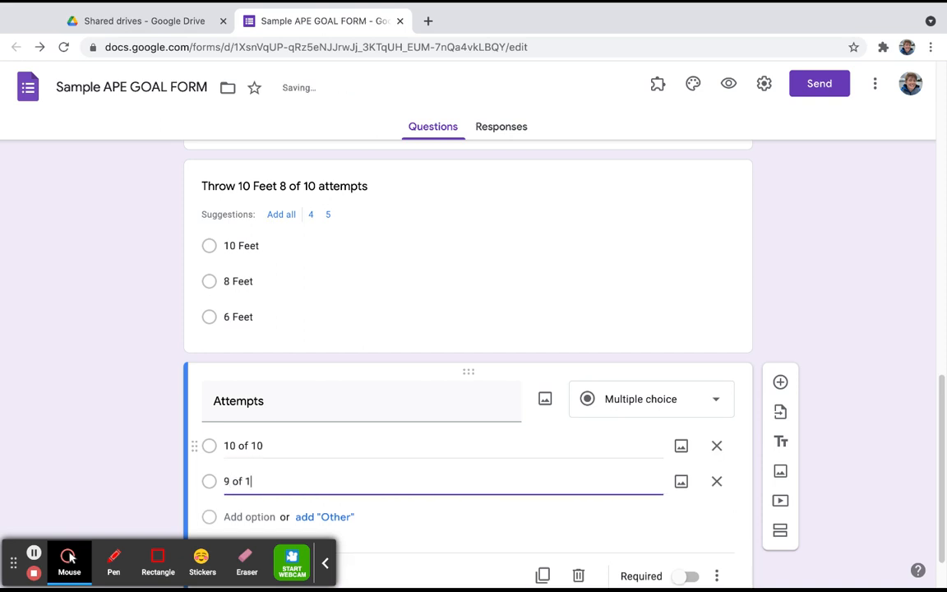
type("of 10")
key("Return")
type("8")
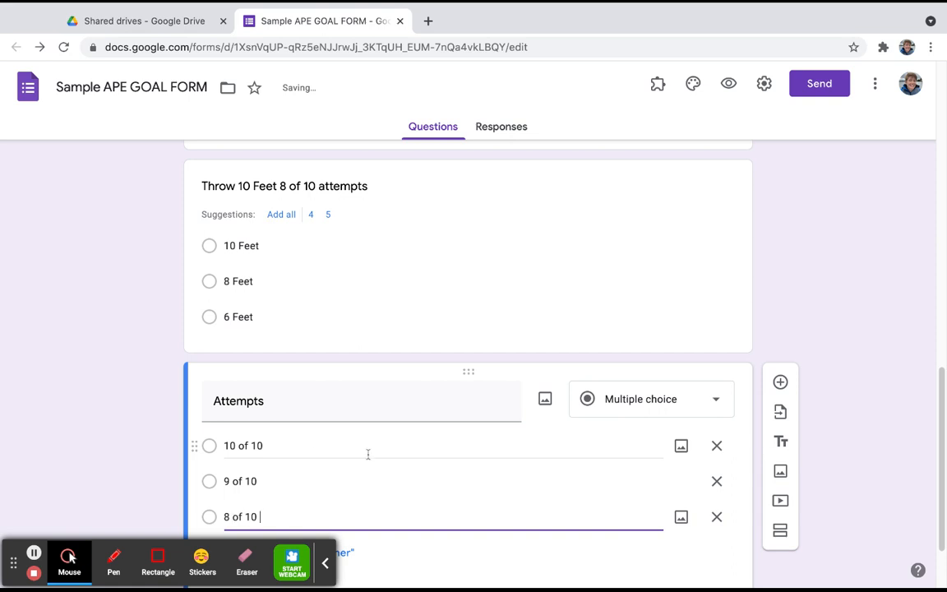
Step: Enable going to a section based on the answer for the Student dropdown, and route the first student's option to section 2
scroll(367, 454, "up", 3)
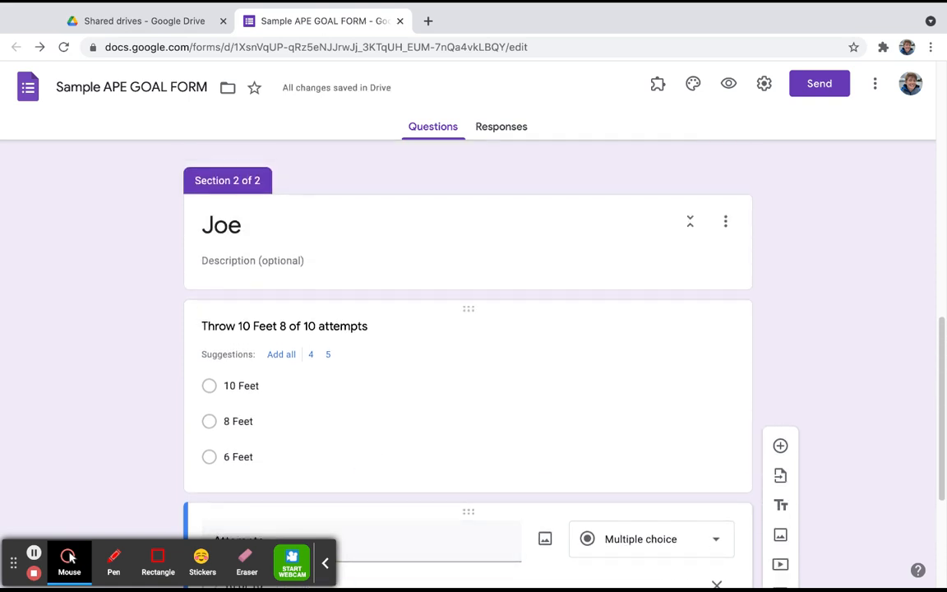
scroll(468, 345, "down", 2)
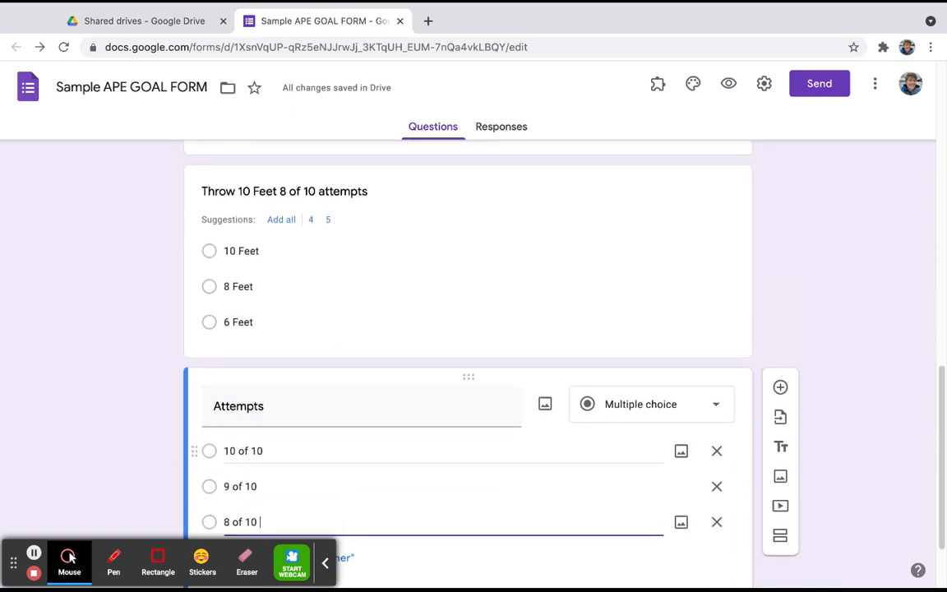
scroll(468, 345, "up", 4)
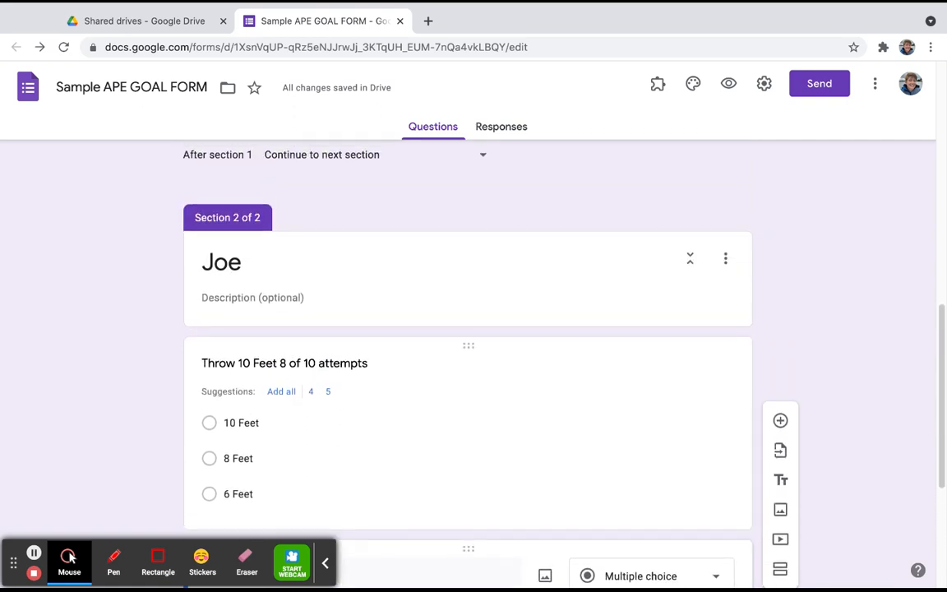
scroll(467, 345, "up", 3)
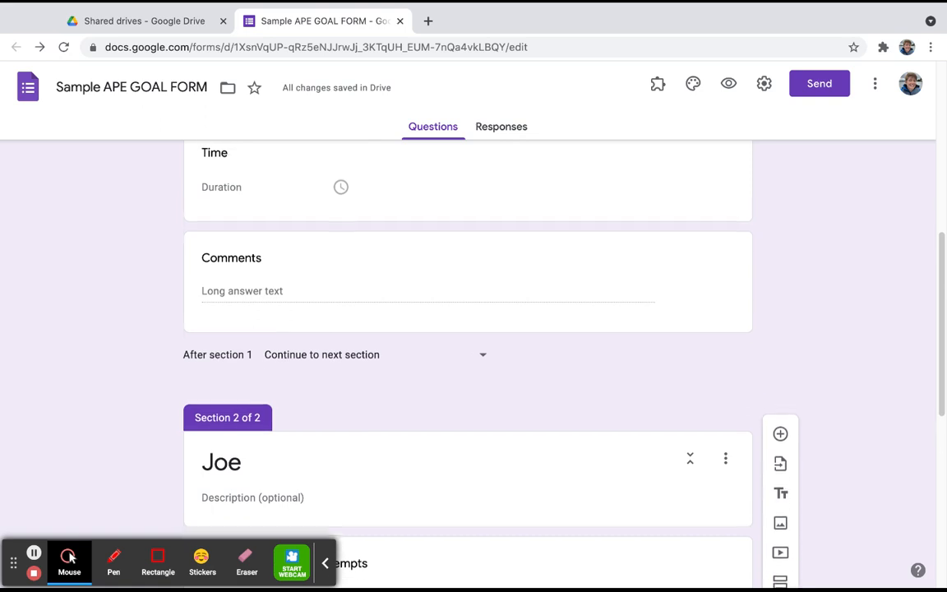
scroll(467, 345, "up", 3)
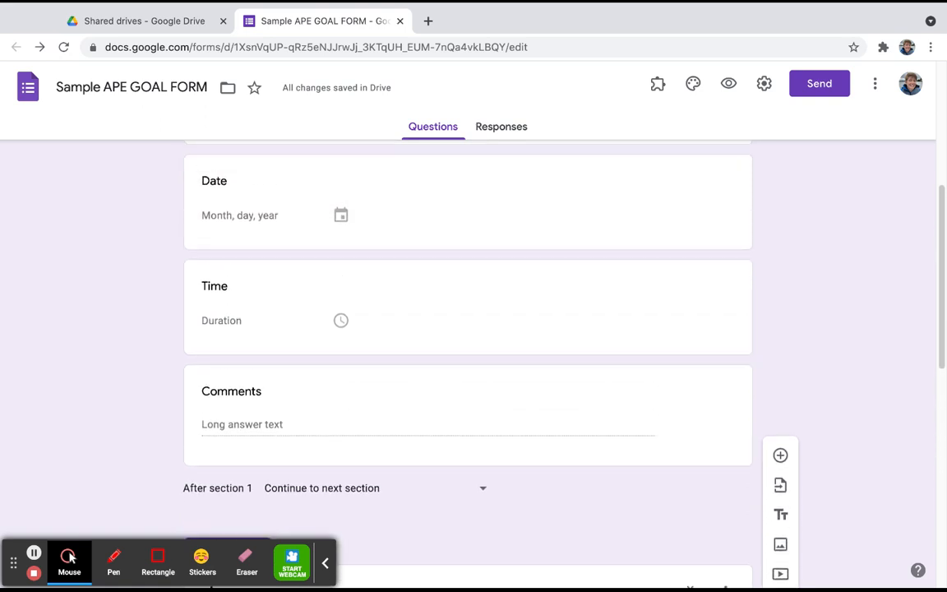
scroll(380, 356, "up", 5)
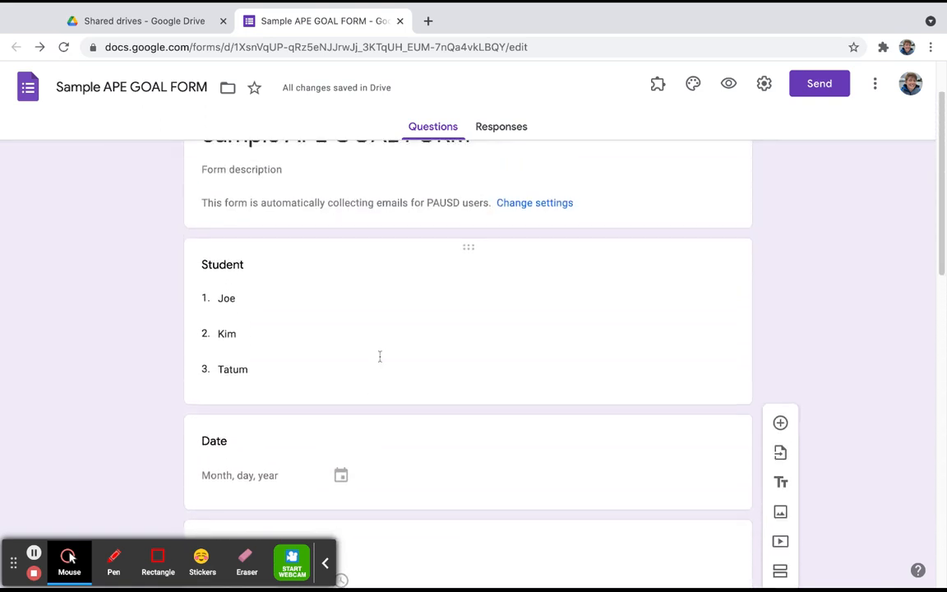
scroll(380, 356, "down", 1)
left_click(381, 355)
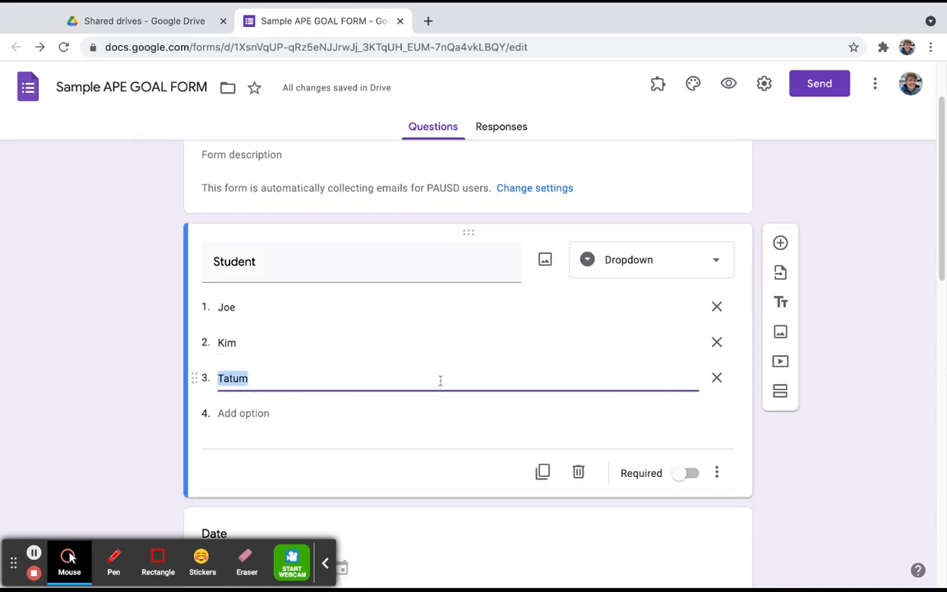
left_click(718, 474)
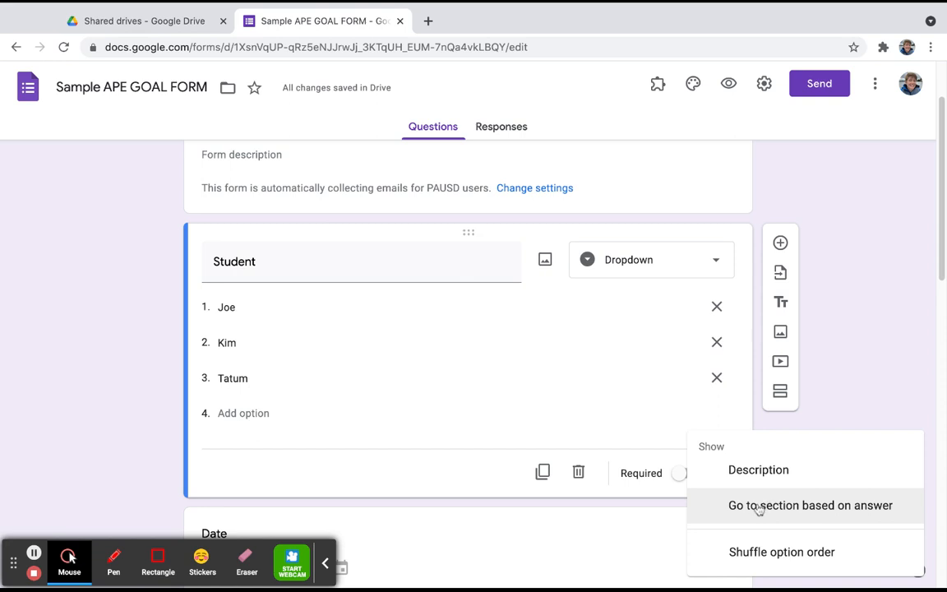
left_click(810, 505)
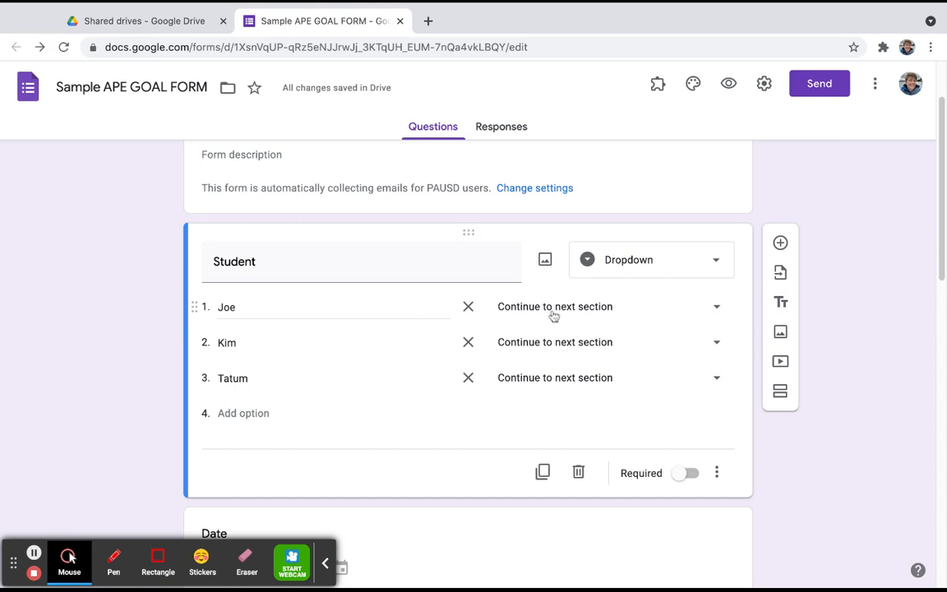
left_click(717, 311)
left_click(614, 380)
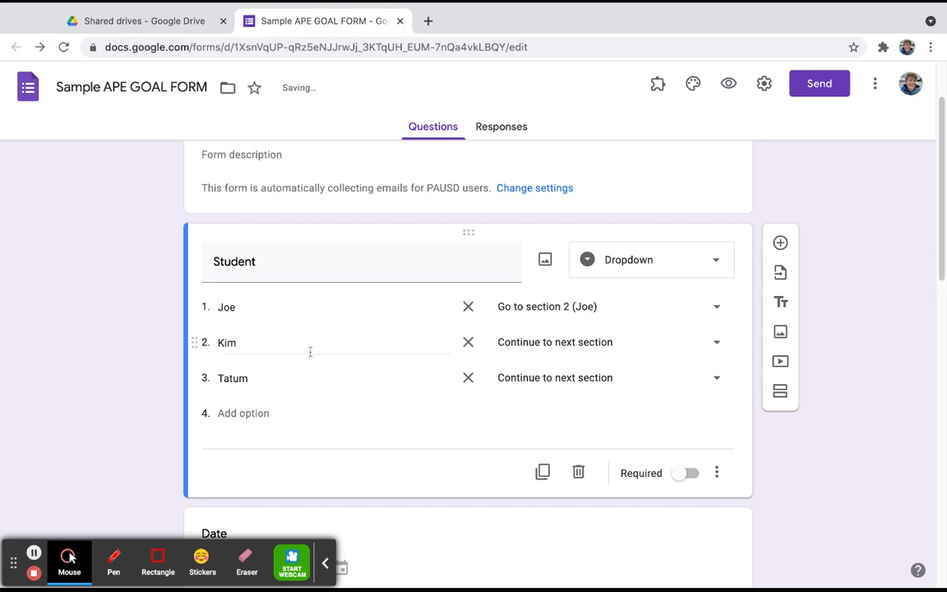
Step: Add a third section after the Attempts question and title it with the second listed student's name
scroll(312, 341, "down", 10)
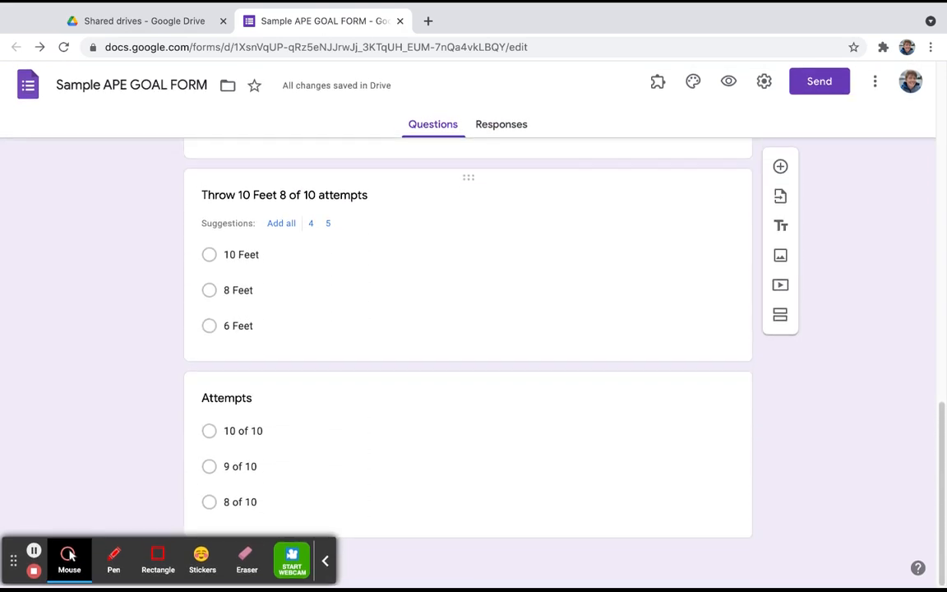
left_click(240, 462)
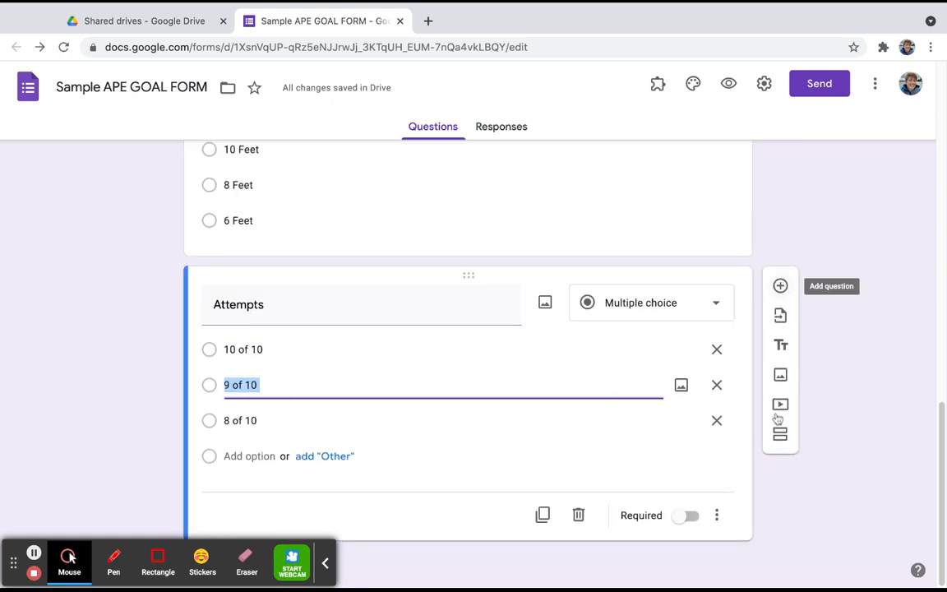
left_click(781, 437)
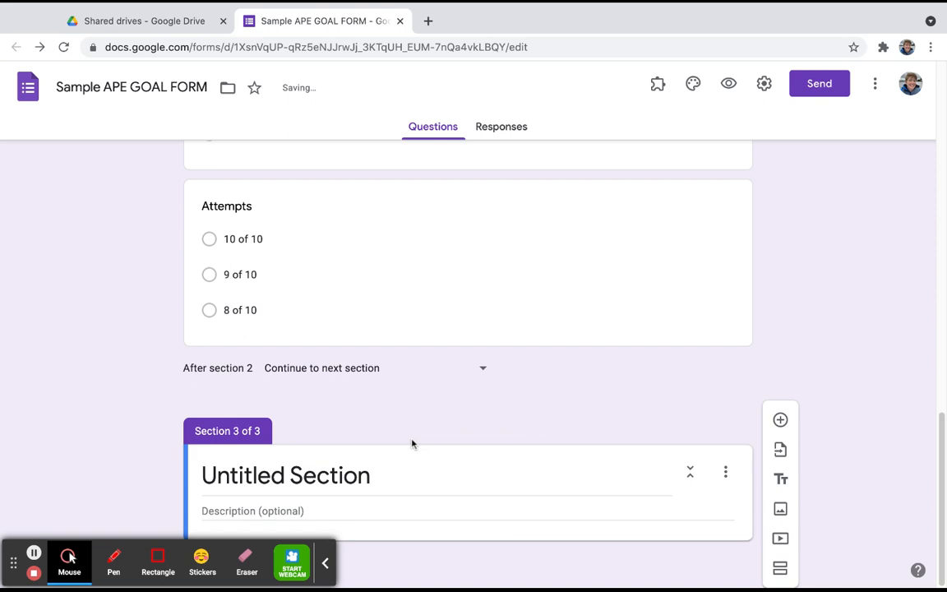
left_click(381, 475)
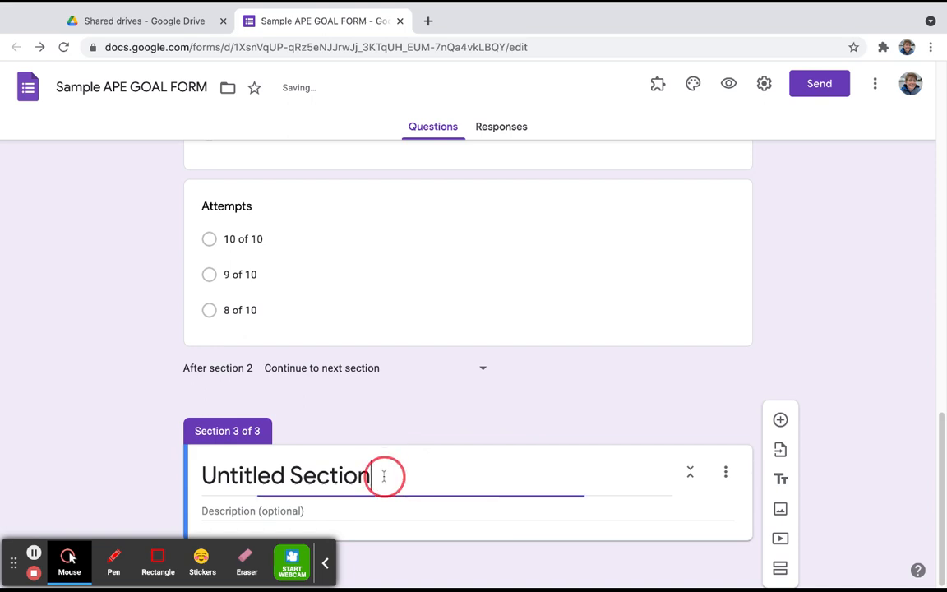
double_click(380, 476)
left_click(378, 476)
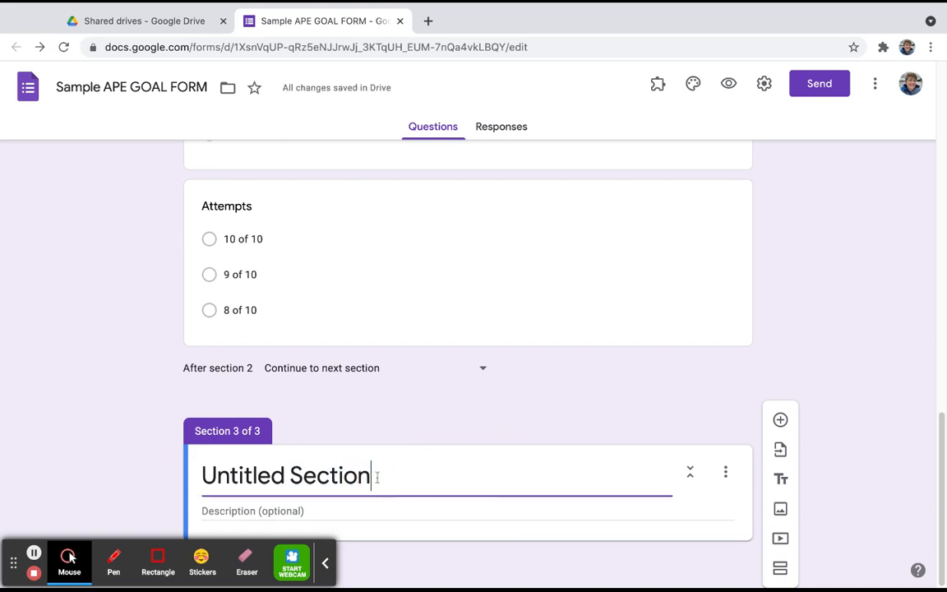
key("BackSpace")
key("BackSpace")
key("BackSpace")
key("BackSpace")
key("BackSpace")
key("BackSpace")
key("BackSpace")
key("BackSpace")
key("BackSpace")
key("BackSpace")
key("BackSpace")
key("BackSpace")
key("BackSpace")
key("BackSpace")
key("BackSpace")
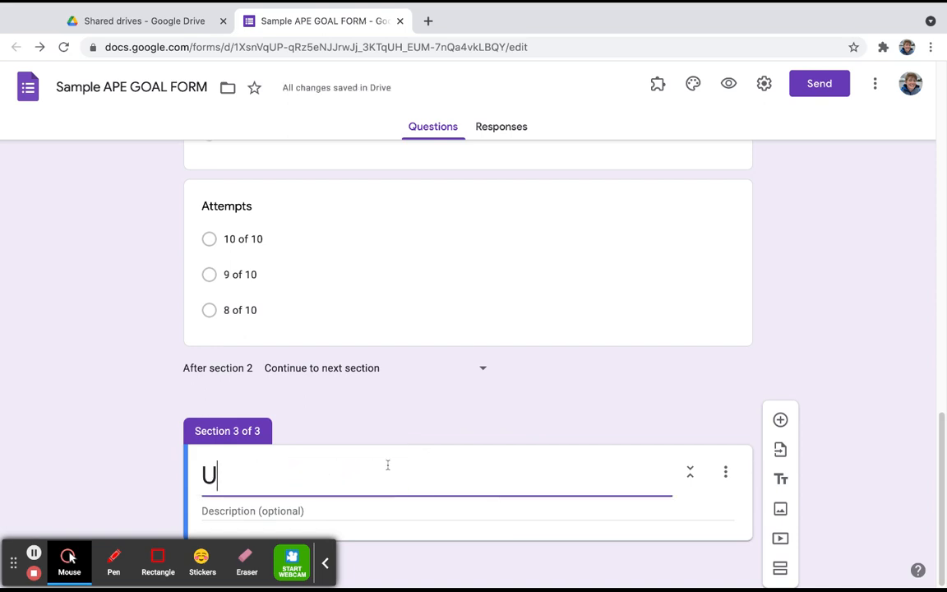
type("Kim")
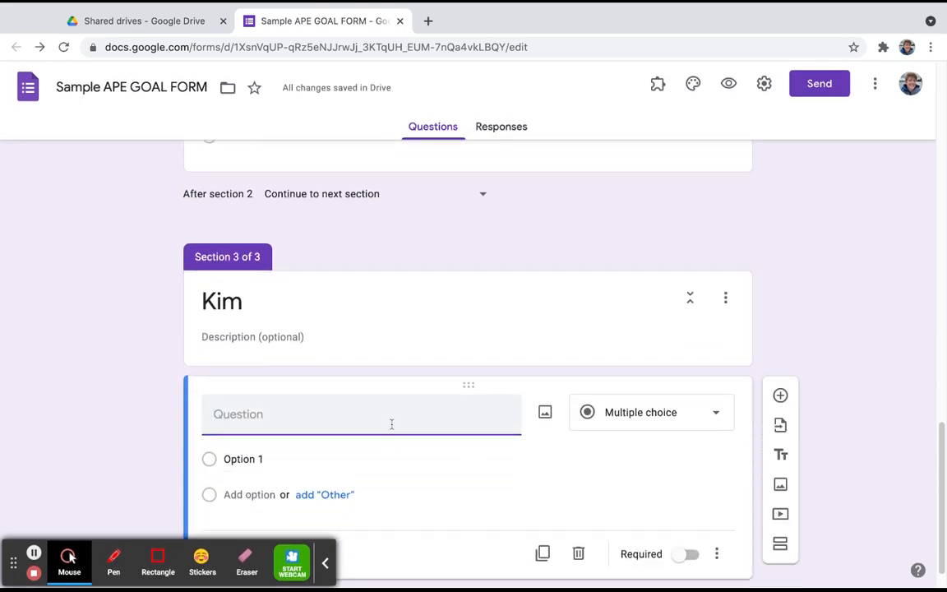
Step: Title the question in section 3 with the student's name in capitals followed by "(2021-2022) Run a Mile in 12 minutes"
type("Run a Mile in 12 minutes")
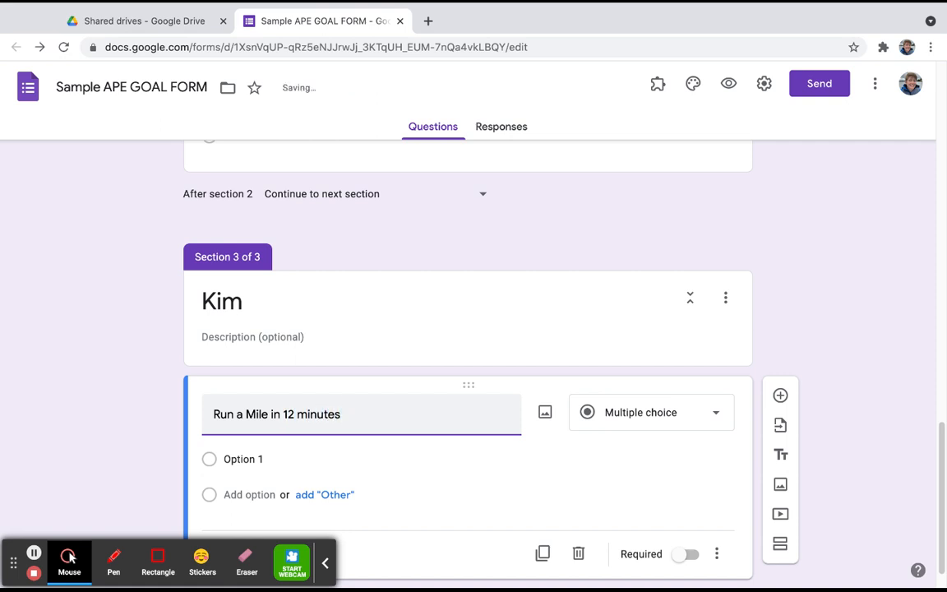
left_click(217, 417)
type("KIM ")
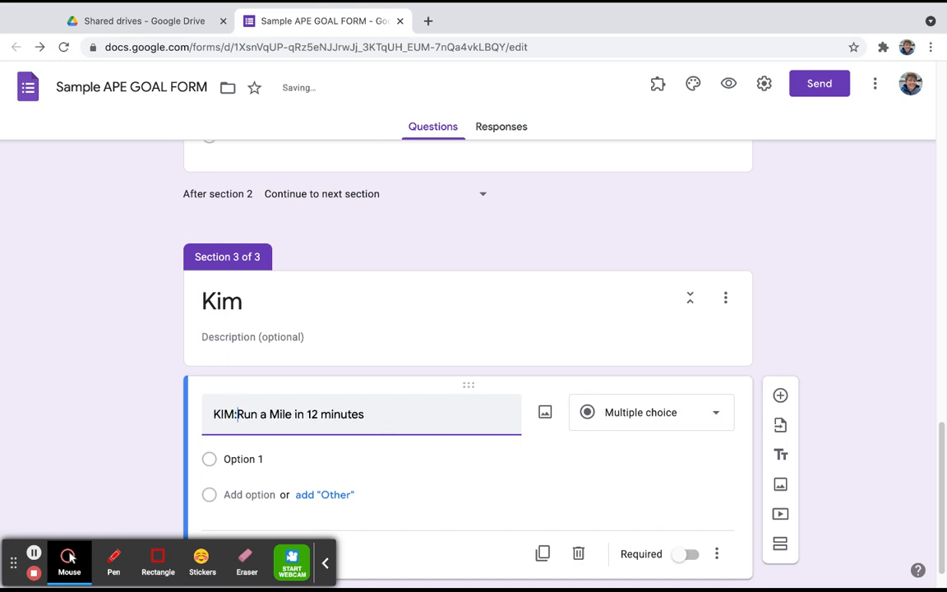
type("(202")
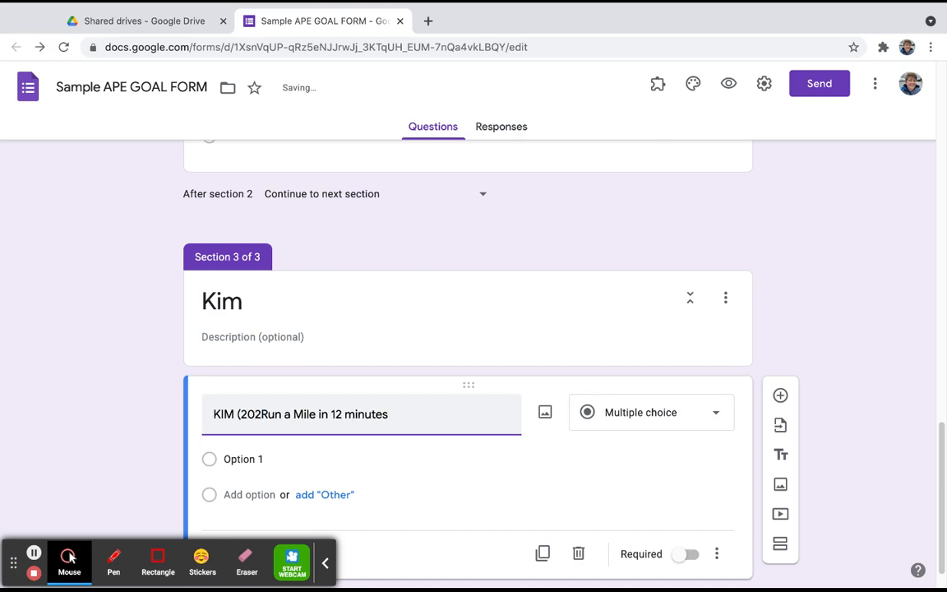
type("1-20")
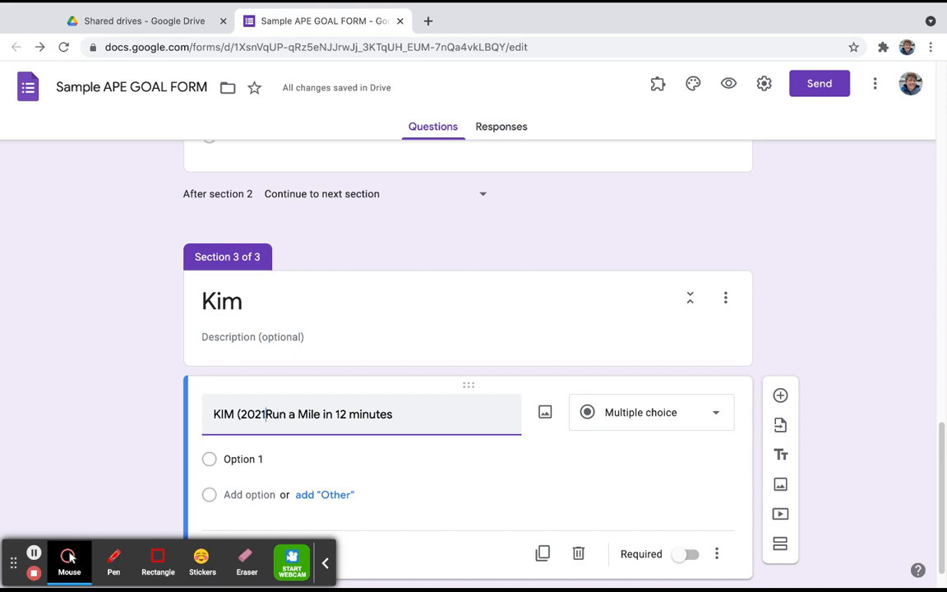
type("22)")
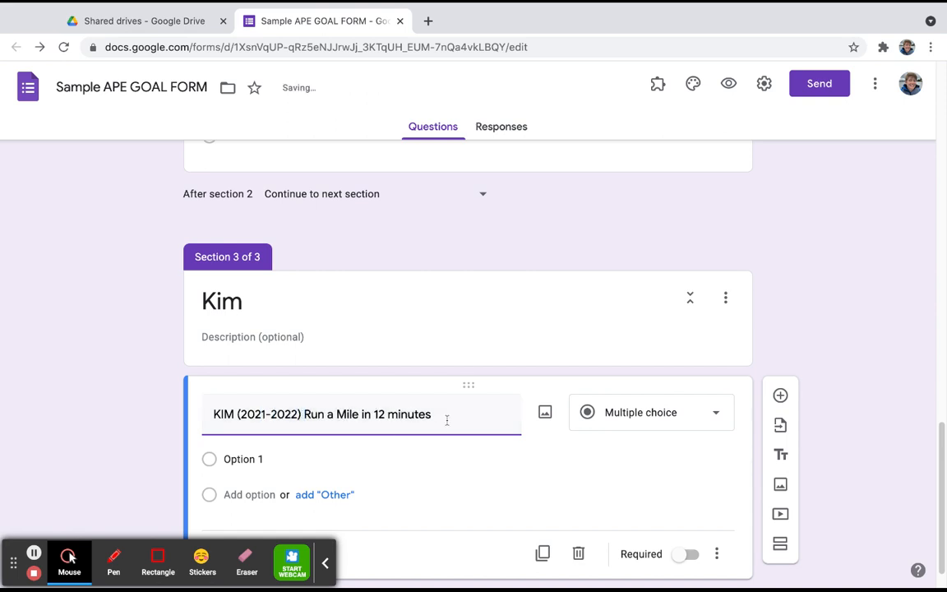
Step: Enter the answer options "12", "11" and "10" for the mile-run question and add a fourth option with its default text
scroll(447, 420, "down", 1)
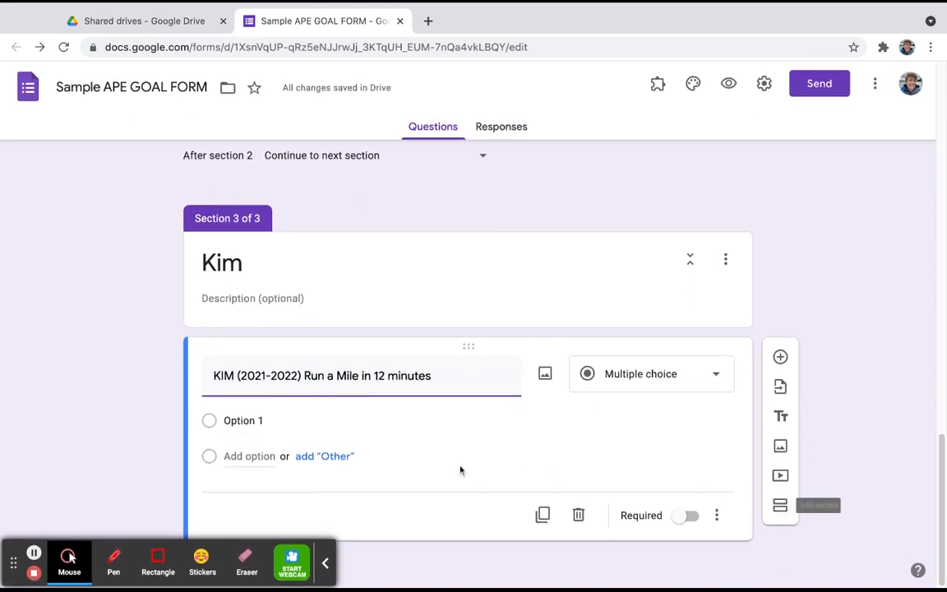
left_click(335, 423)
type("12")
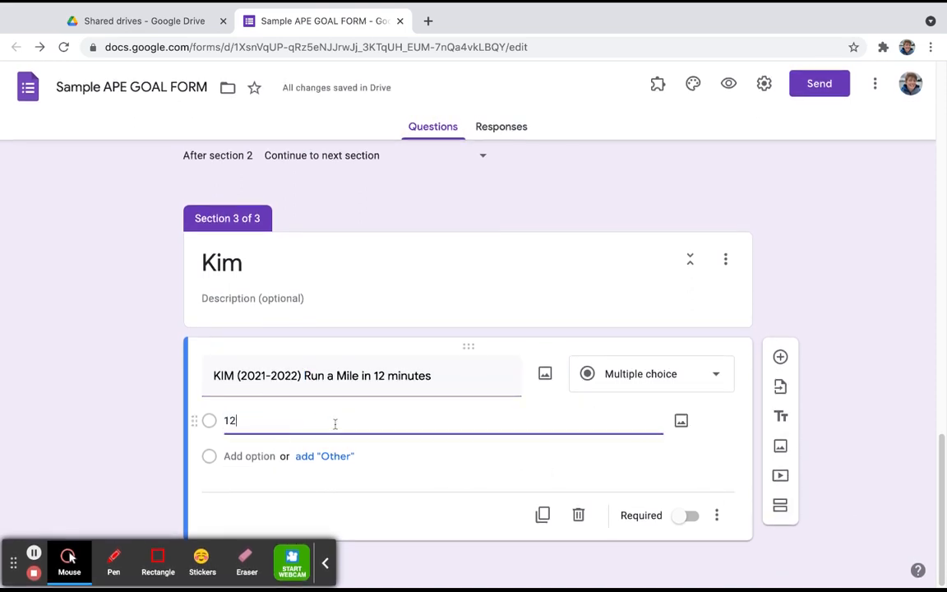
key("Return")
key("Return")
key("Up")
type("11")
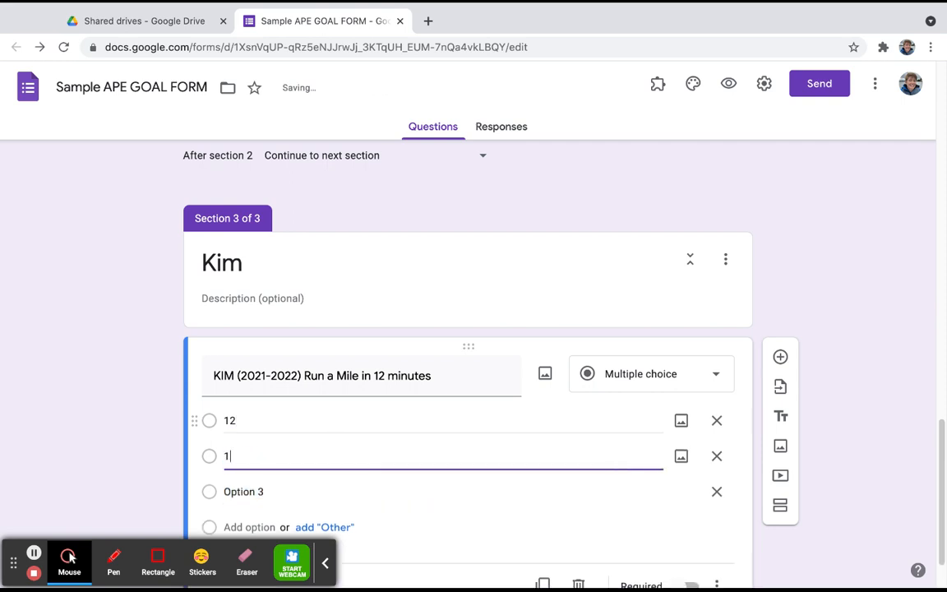
key("Return")
type("10")
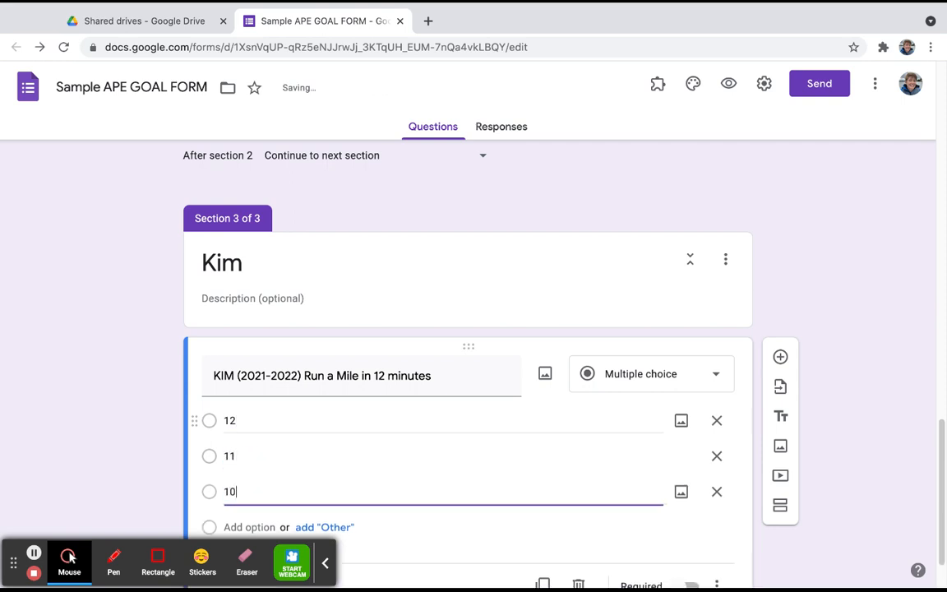
key("Return")
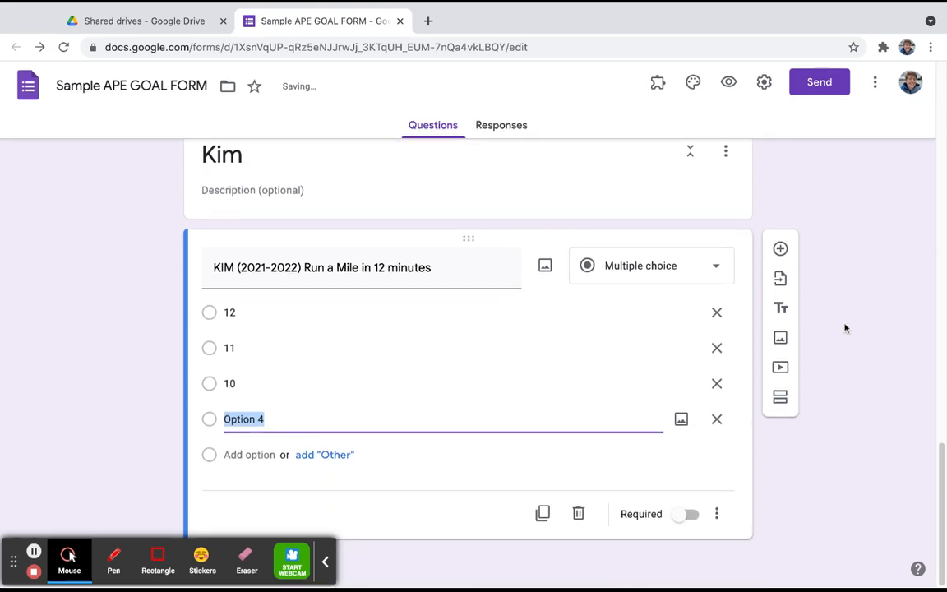
Step: Add a fourth section after the mile-run question and title it with the third listed student's name
left_click(780, 402)
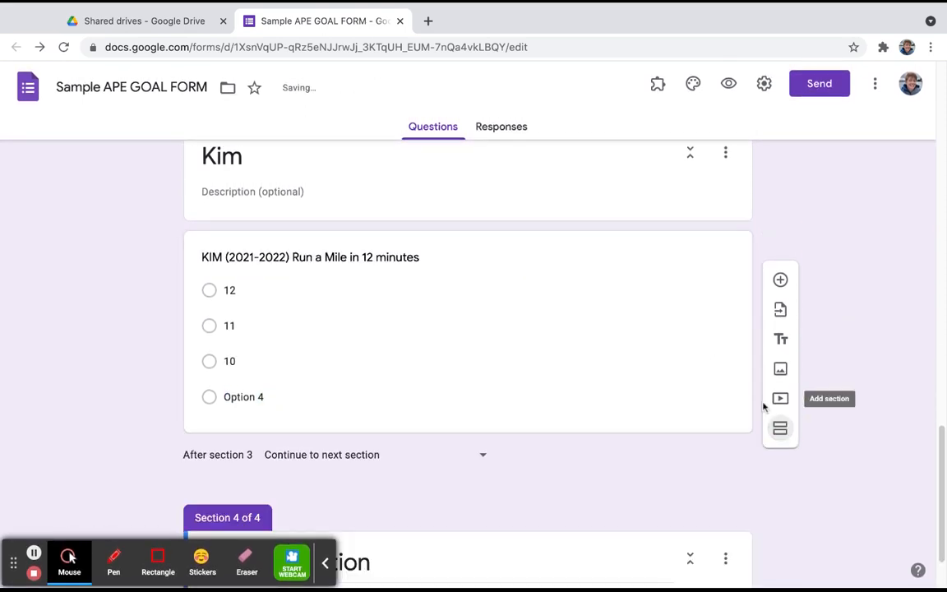
scroll(573, 461, "up", 15)
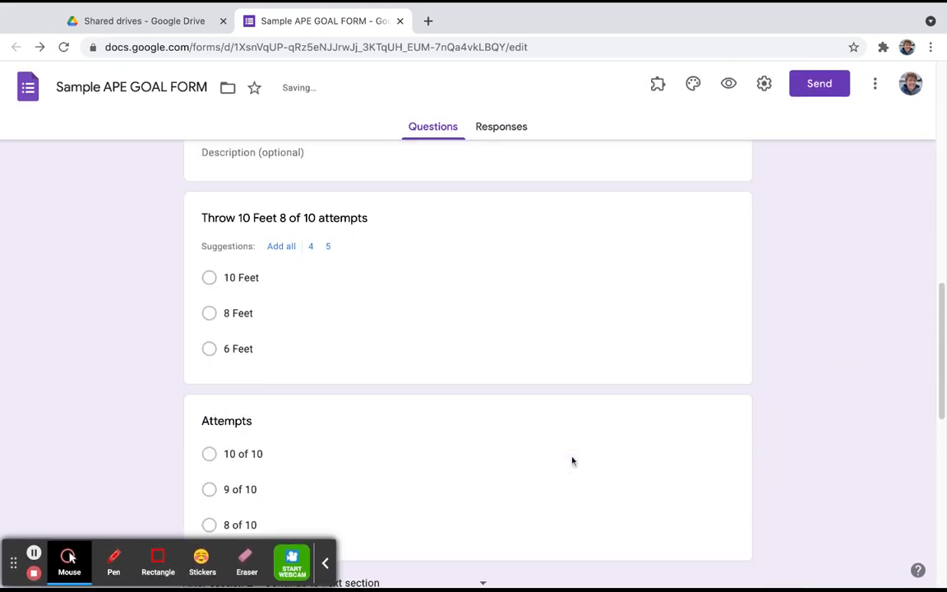
scroll(467, 353, "up", 5)
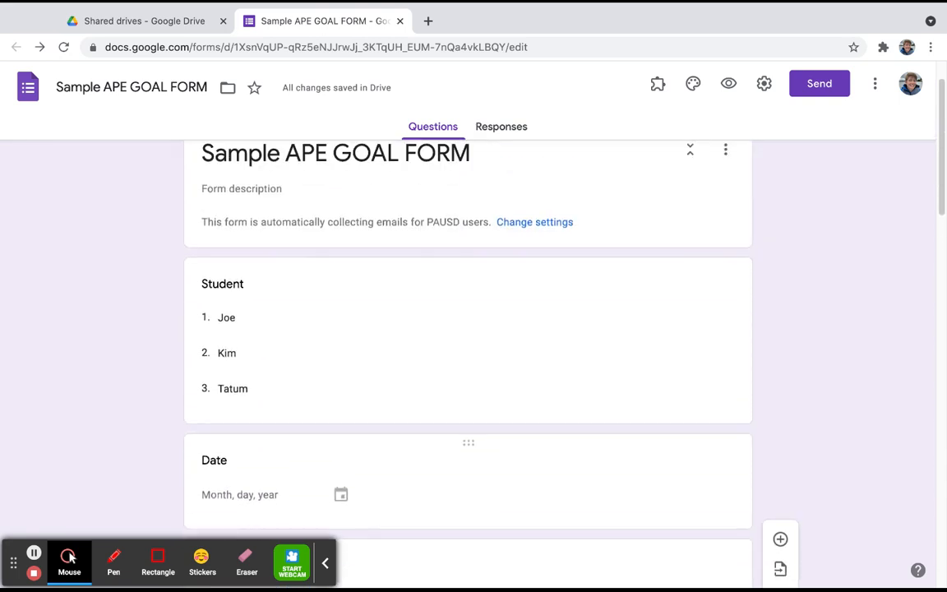
scroll(468, 353, "down", 15)
scroll(468, 353, "down", 5)
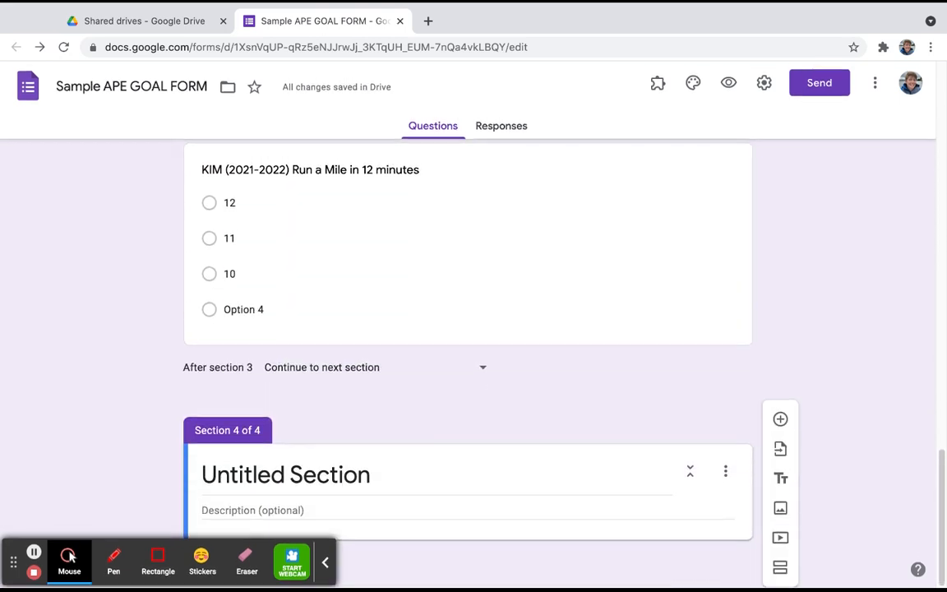
left_click(457, 485)
triple_click(457, 485)
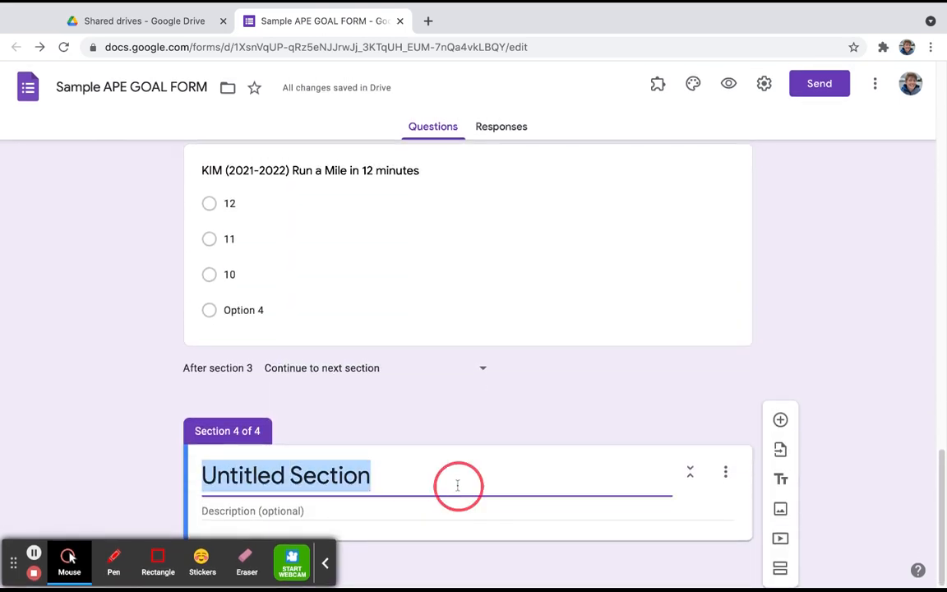
type("Tatum")
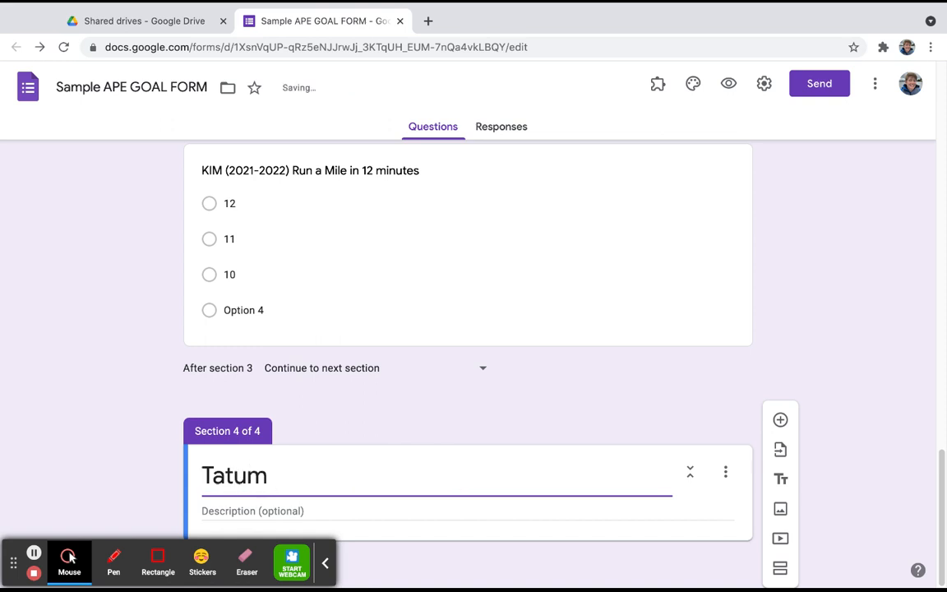
Step: Add a question to section 4 titled with the student's name in capitals followed by "(2021-2022) Slide 15 feet"
left_click(780, 419)
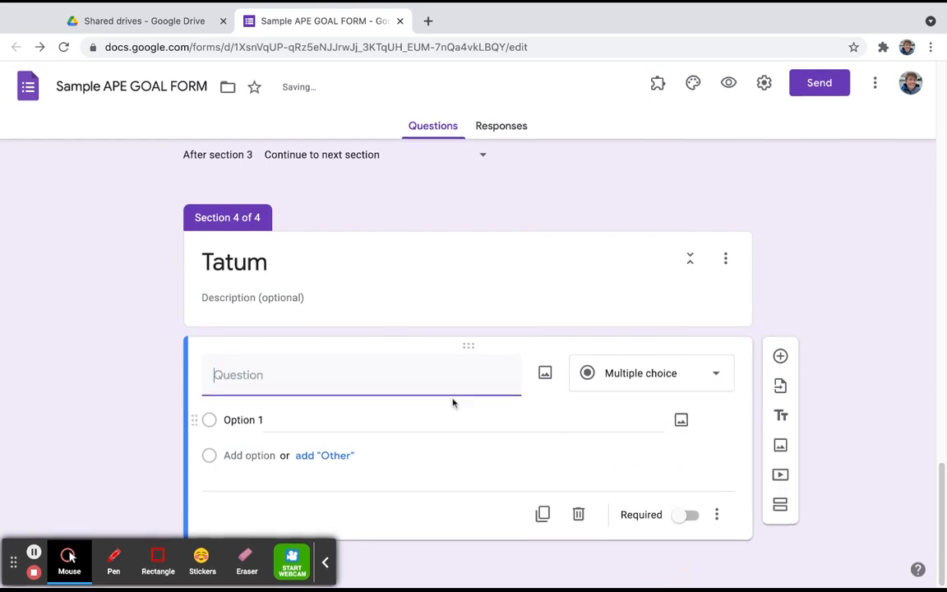
type("Sli")
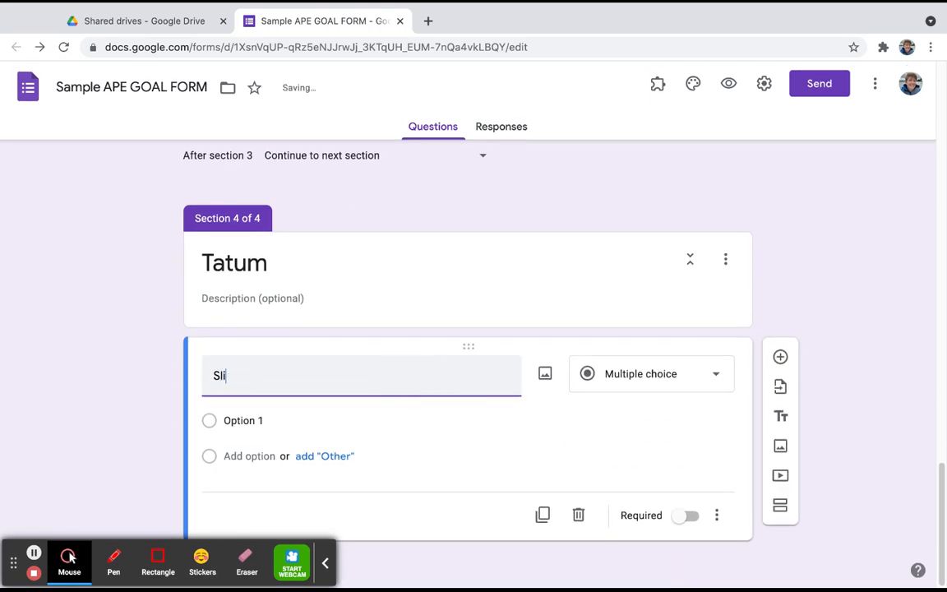
key("BackSpace")
key("BackSpace")
key("BackSpace")
type("TATUM (")
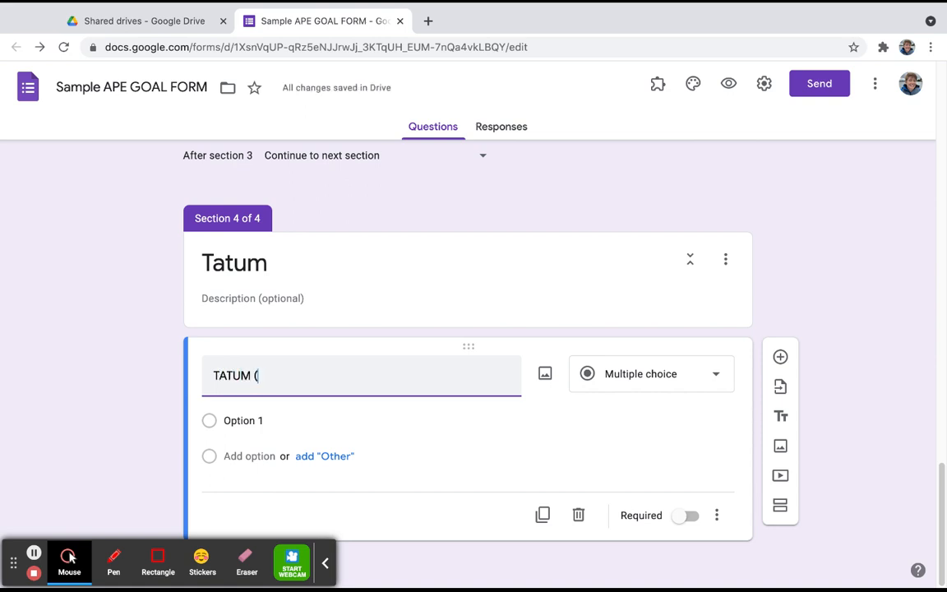
type("2021-2022) Slide 15 feet")
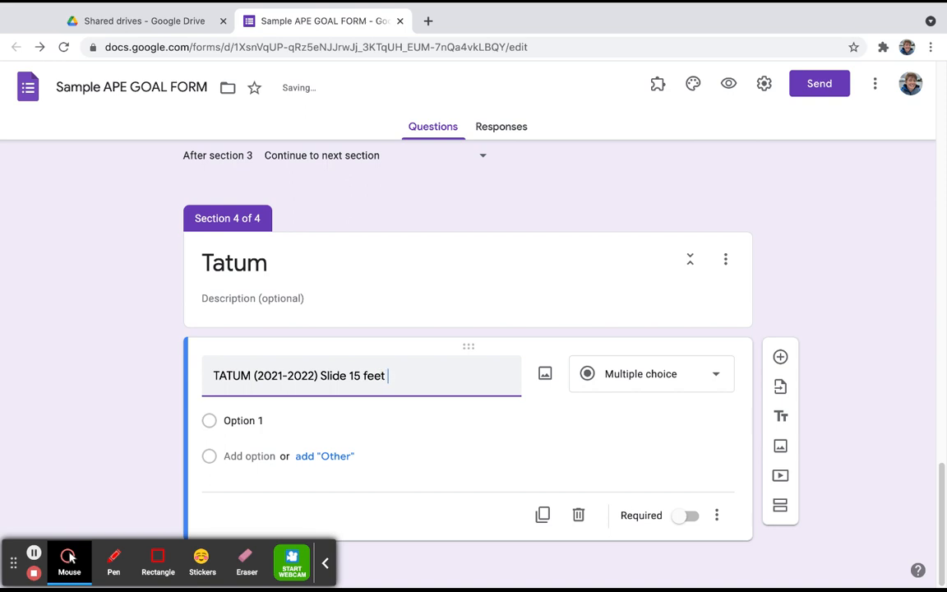
left_click(270, 417)
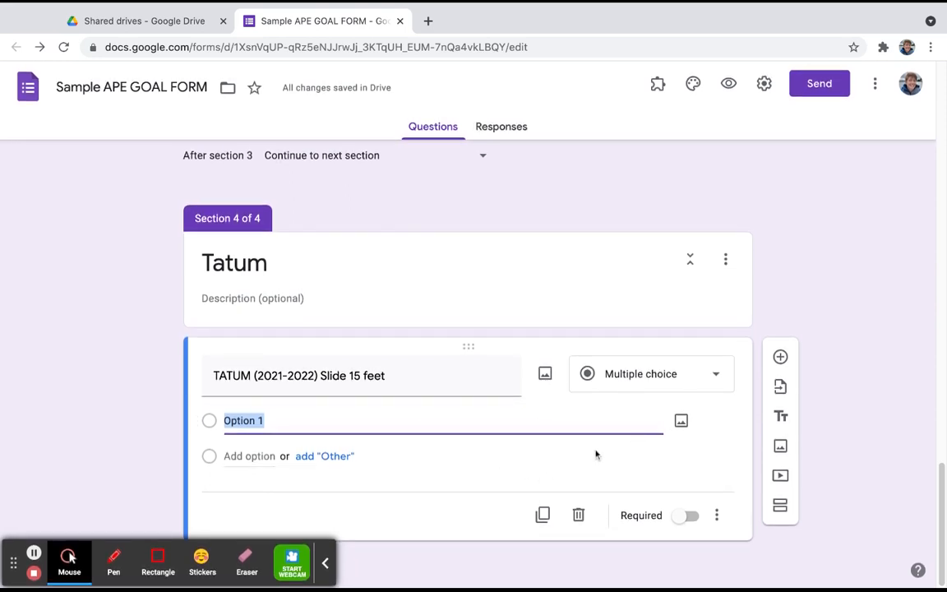
left_click(882, 365)
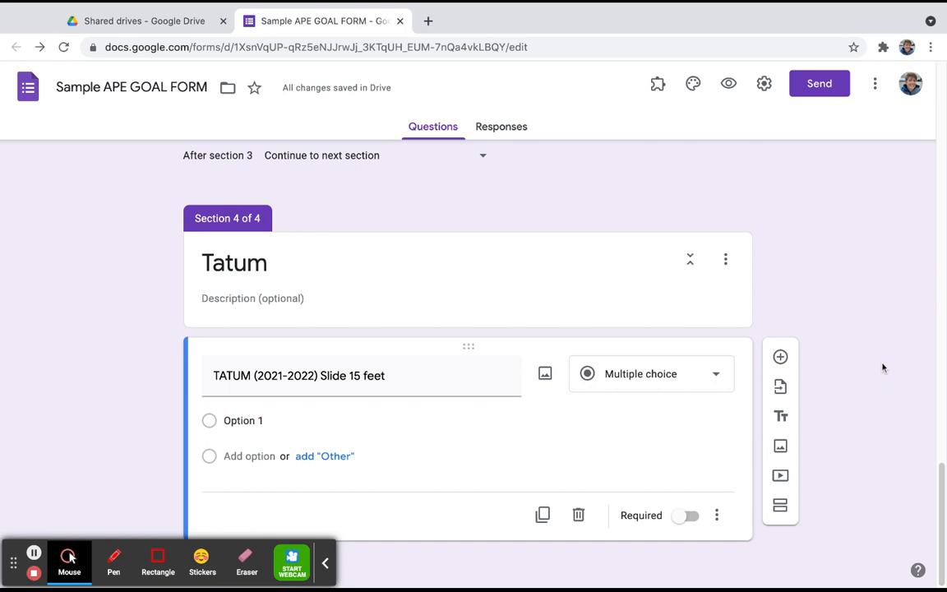
Step: In the Student dropdown question, route the second student's option to section 3 and the third student's option to section 4
scroll(882, 366, "up", 4)
scroll(882, 368, "up", 10)
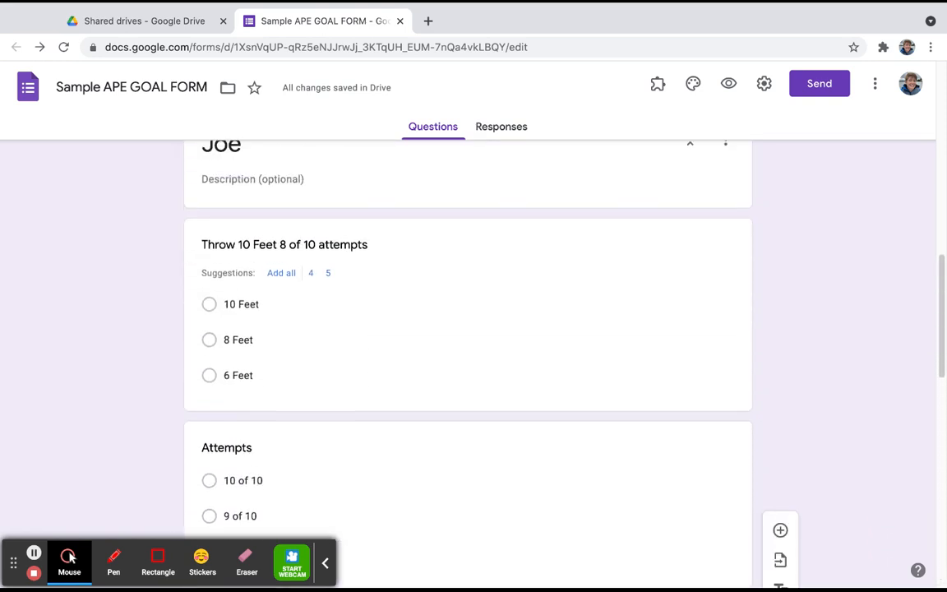
scroll(595, 360, "up", 3)
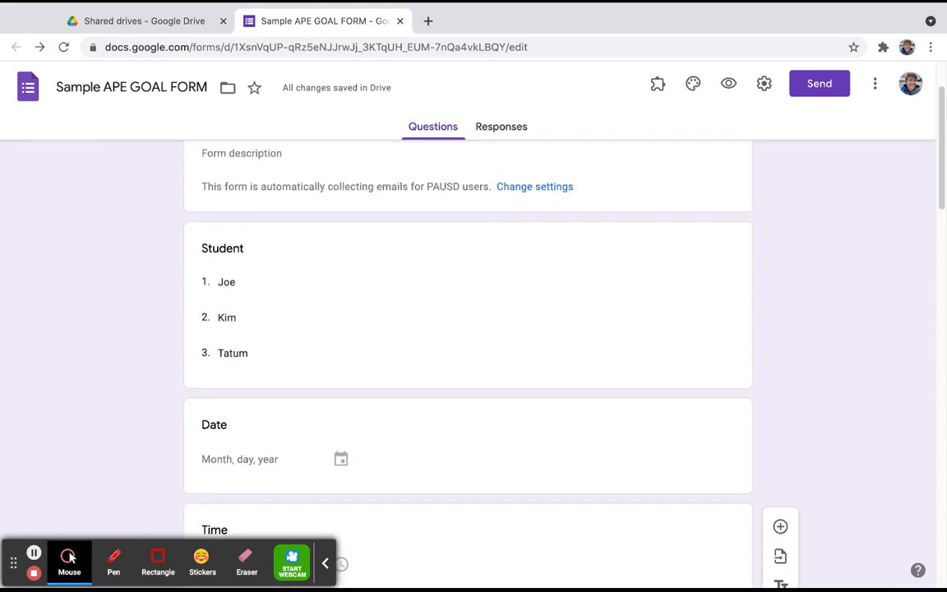
left_click(595, 359)
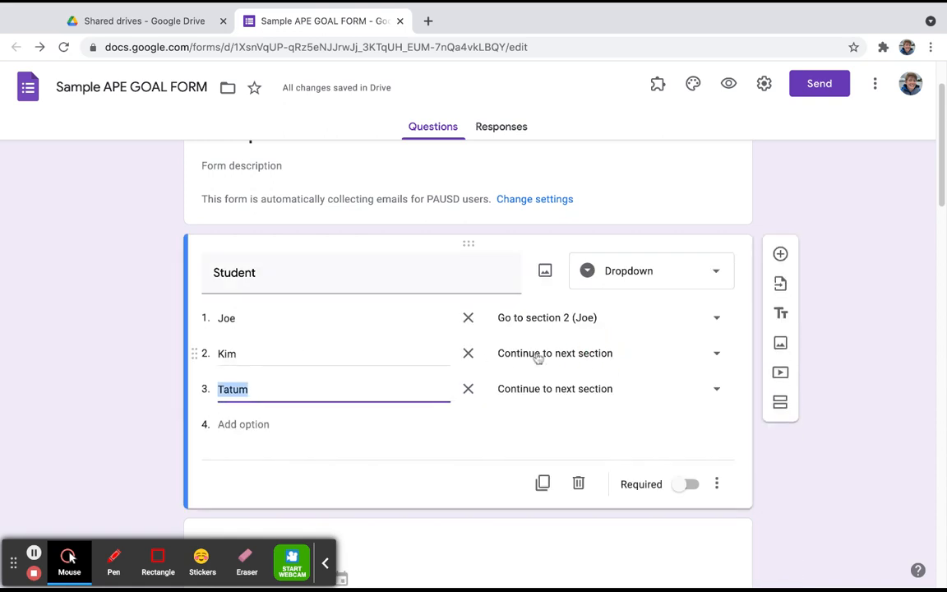
left_click(577, 355)
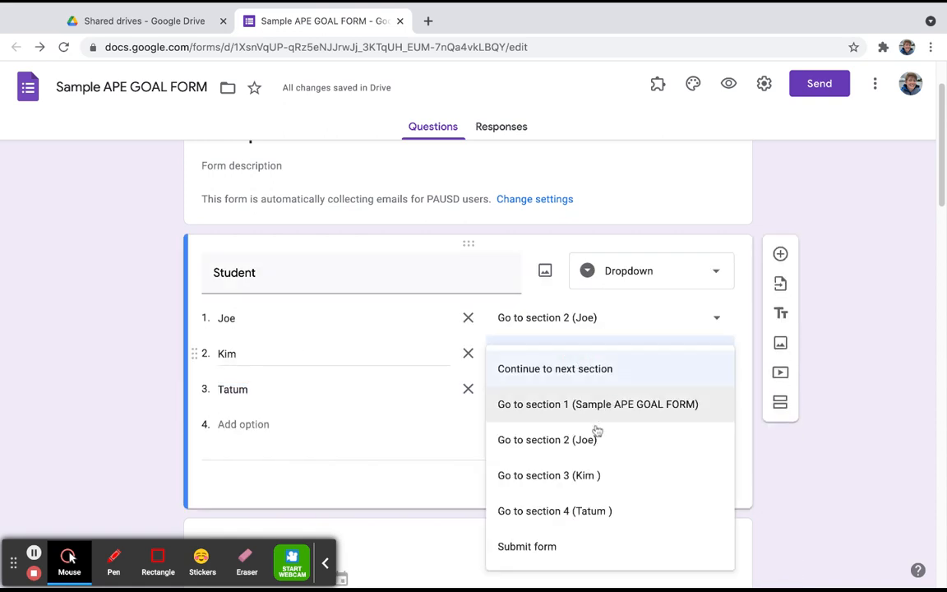
left_click(585, 475)
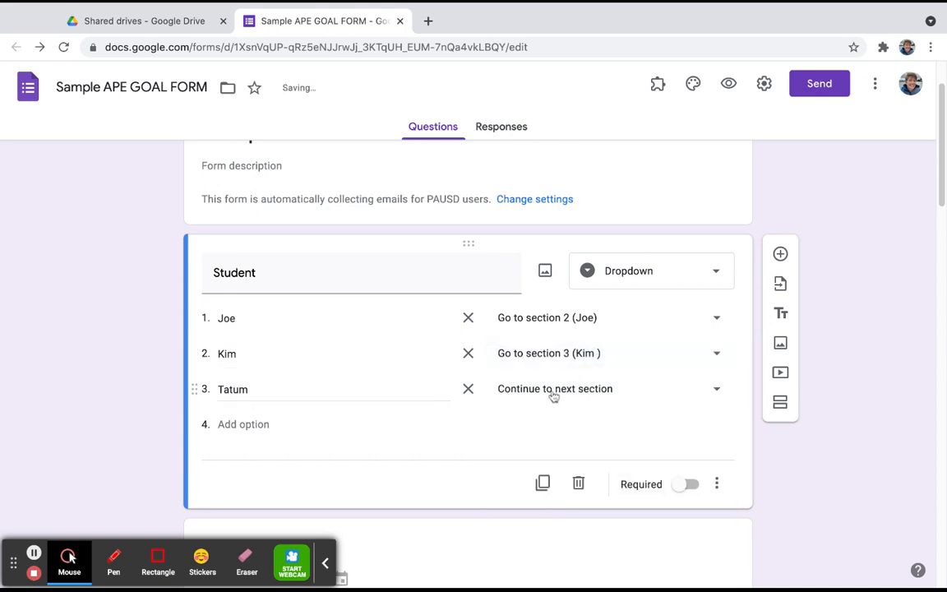
left_click(555, 393)
left_click(579, 512)
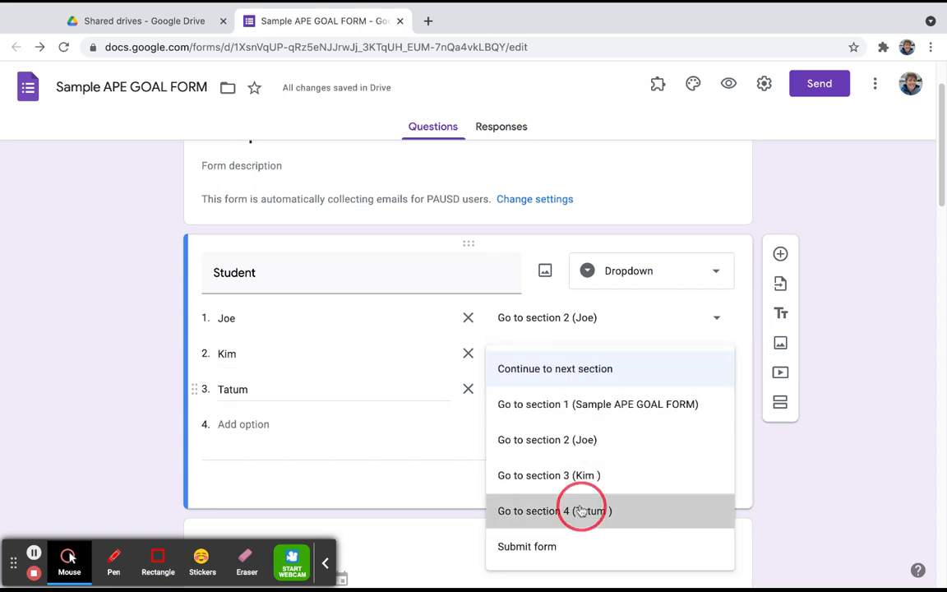
Step: Set the form to submit after section 2 and after section 3 instead of continuing to the next section
scroll(790, 431, "down", 5)
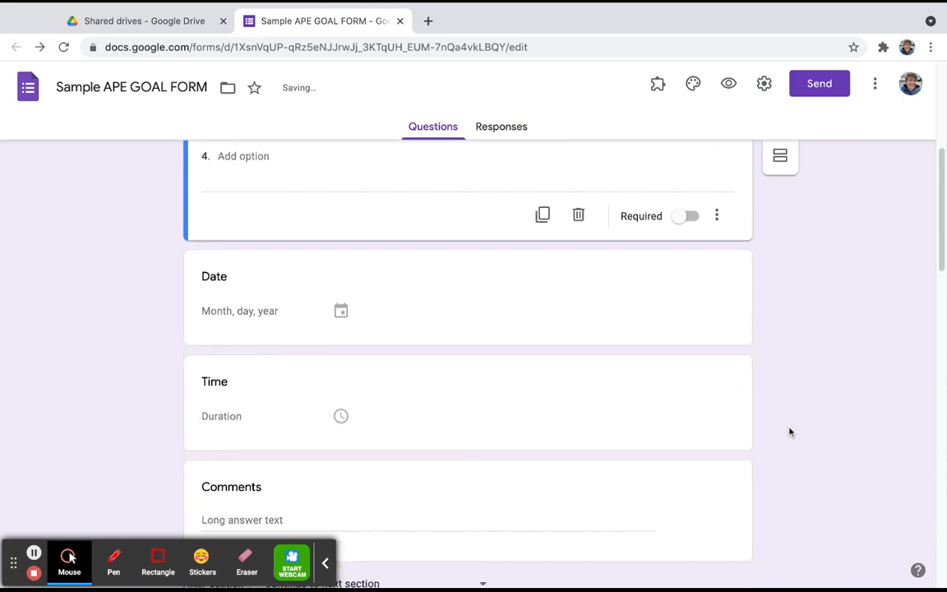
scroll(789, 431, "down", 7)
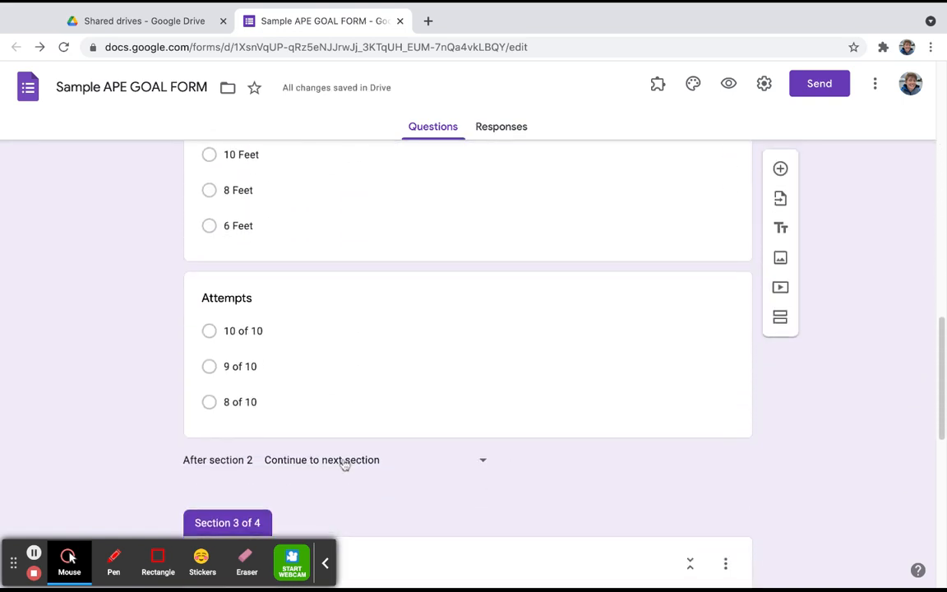
left_click(327, 460)
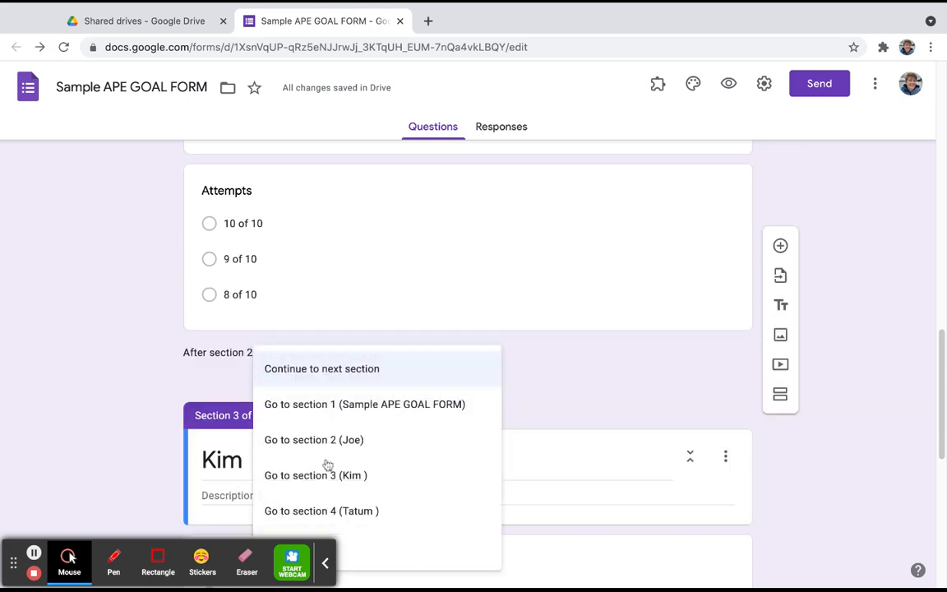
scroll(355, 450, "down", 4)
scroll(394, 521, "down", 3)
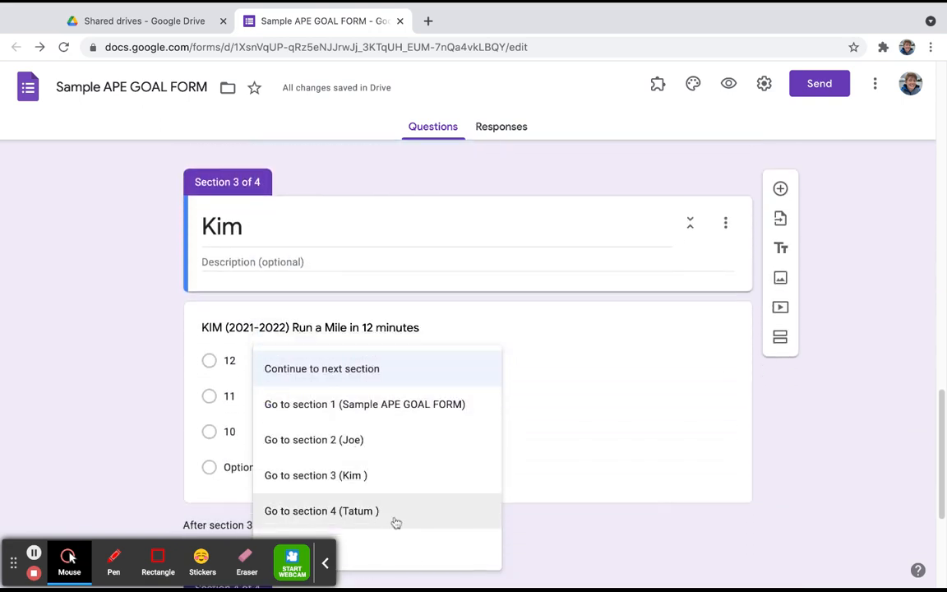
left_click(458, 549)
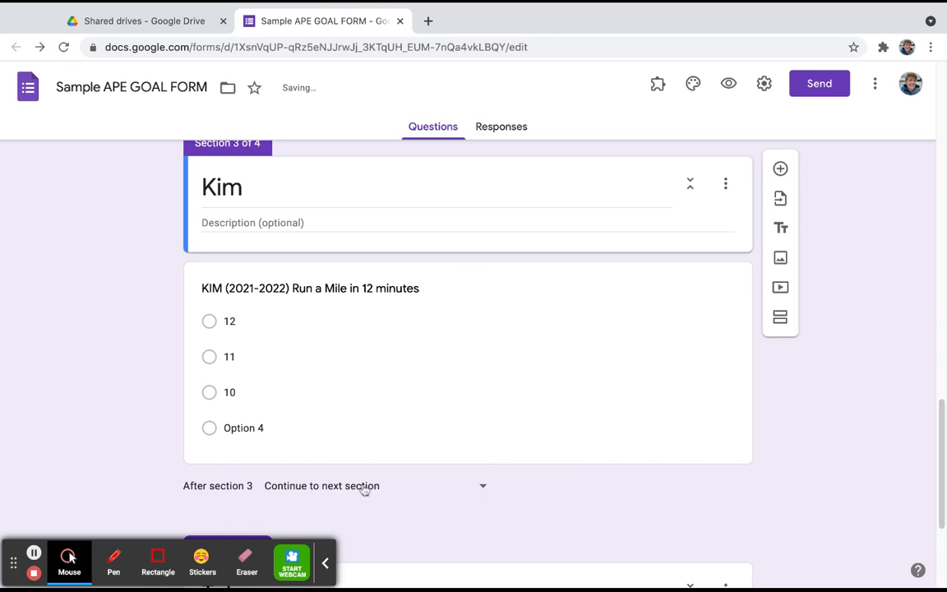
left_click(425, 486)
scroll(428, 489, "down", 2)
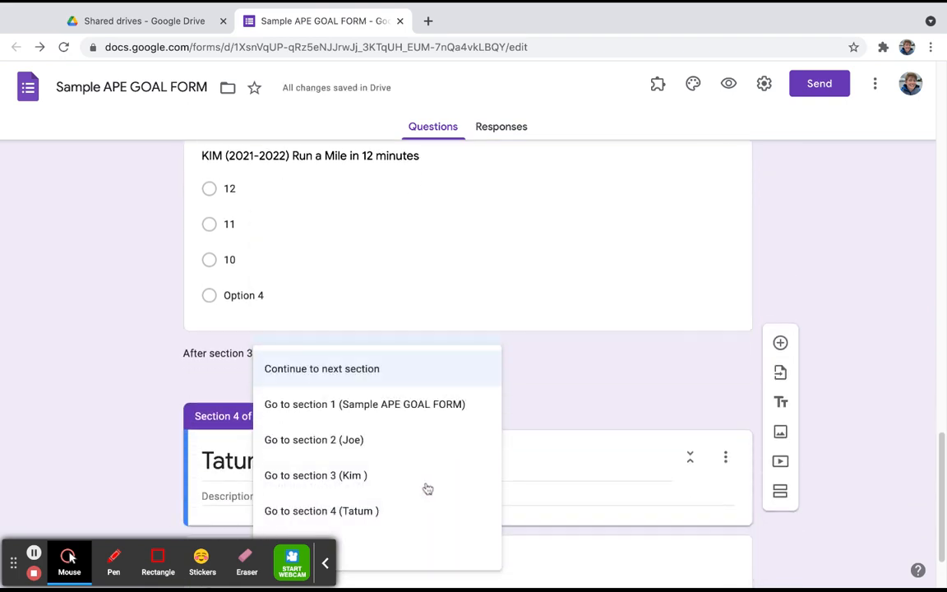
left_click(395, 544)
scroll(489, 404, "down", 1)
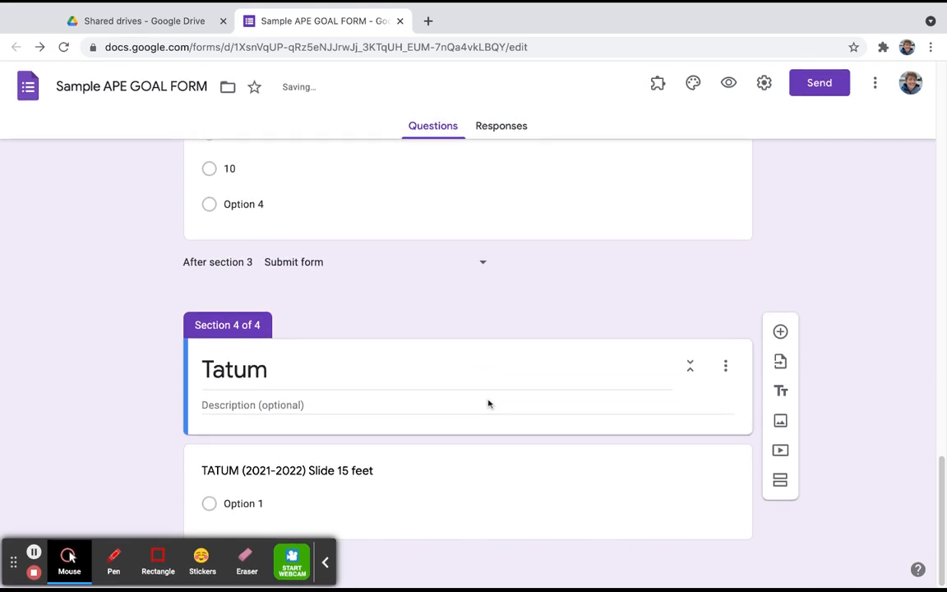
left_click(402, 554)
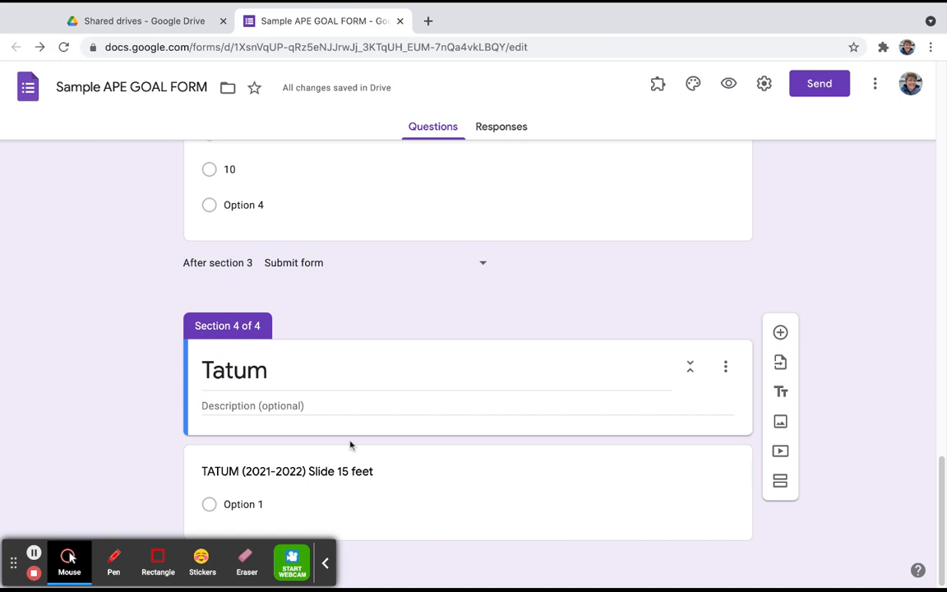
left_click(351, 554)
left_click(350, 559)
scroll(663, 525, "up", 8)
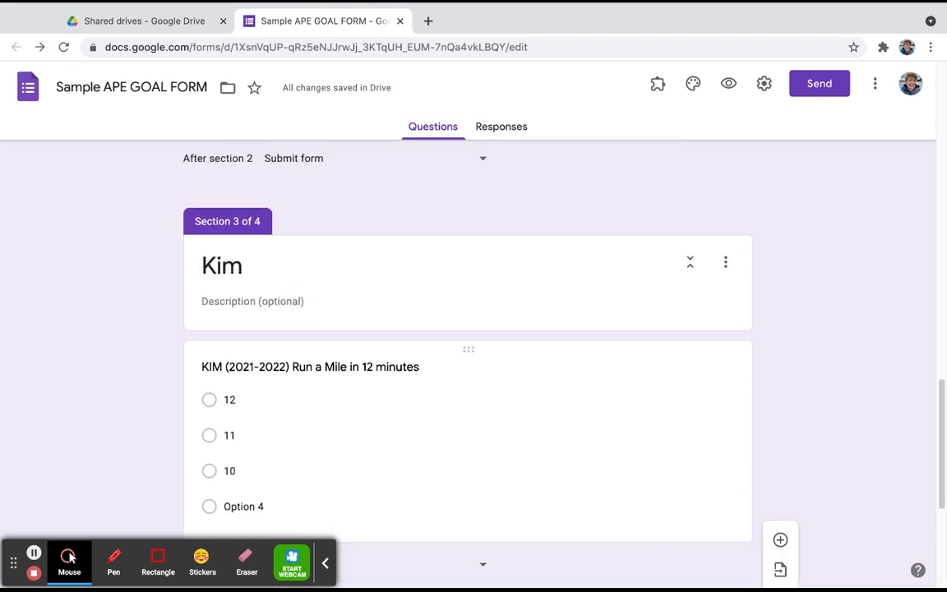
scroll(467, 345, "up", 12)
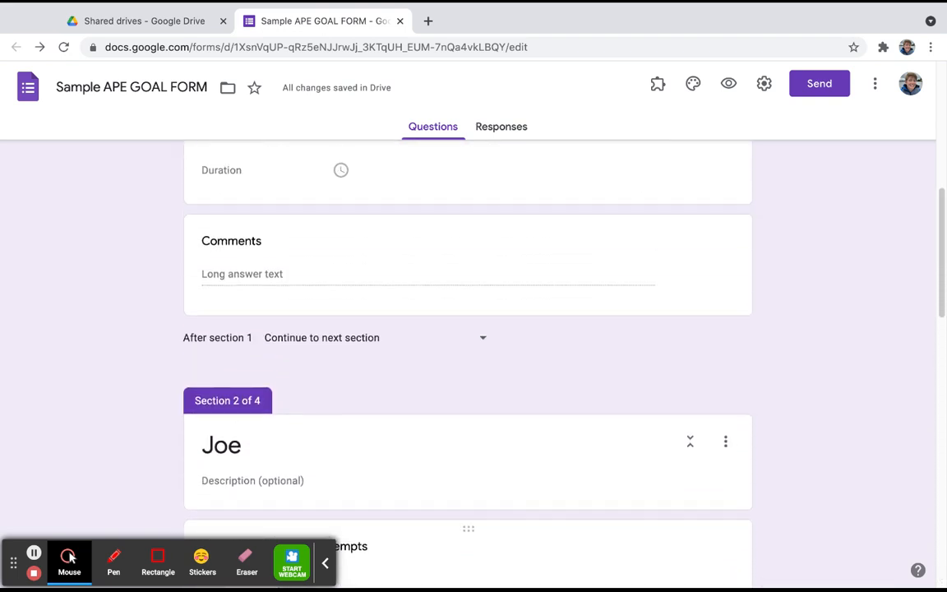
scroll(664, 394, "up", 1)
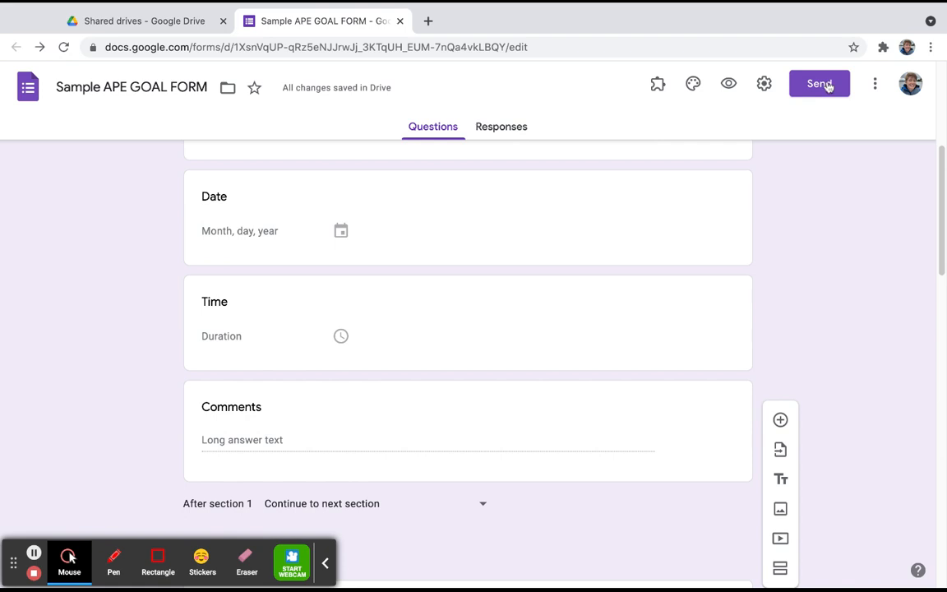
Step: Open the form's sending options and copy its full shareable link
left_click(820, 84)
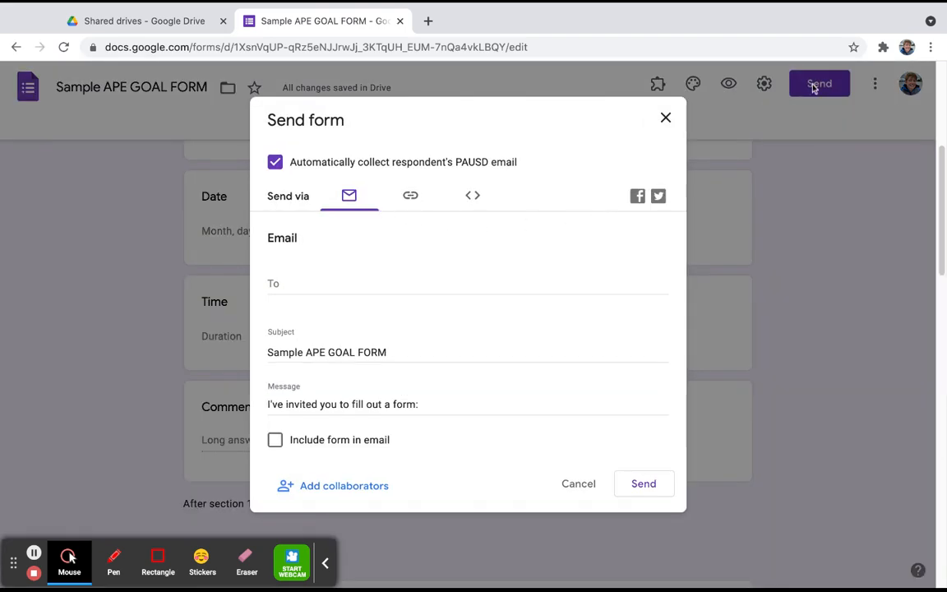
left_click(410, 195)
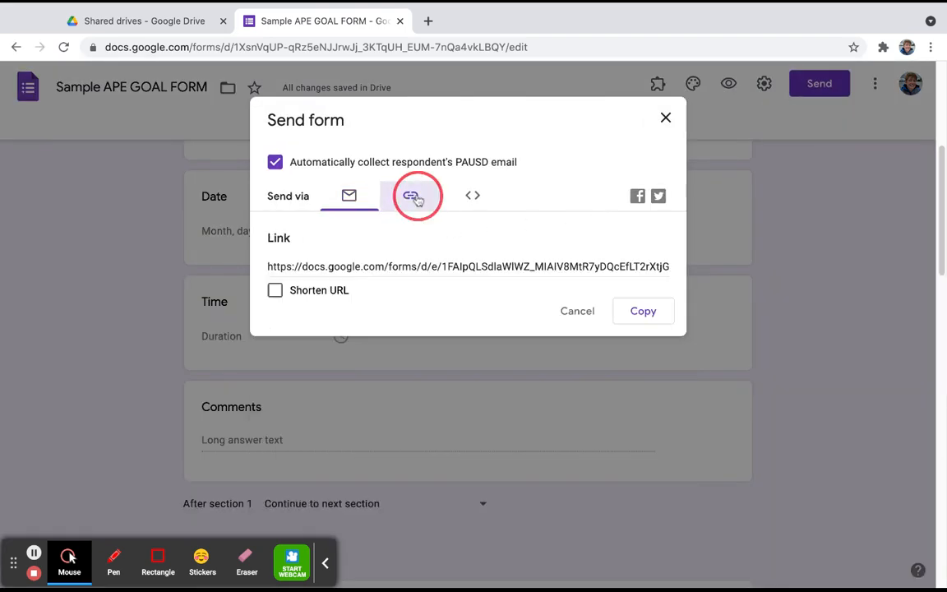
left_click(310, 266)
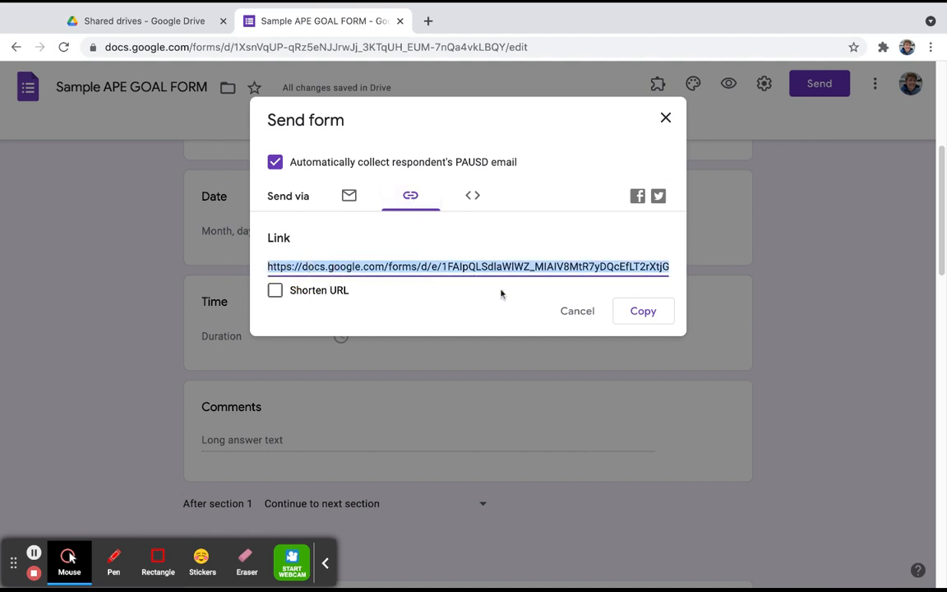
left_click(640, 313)
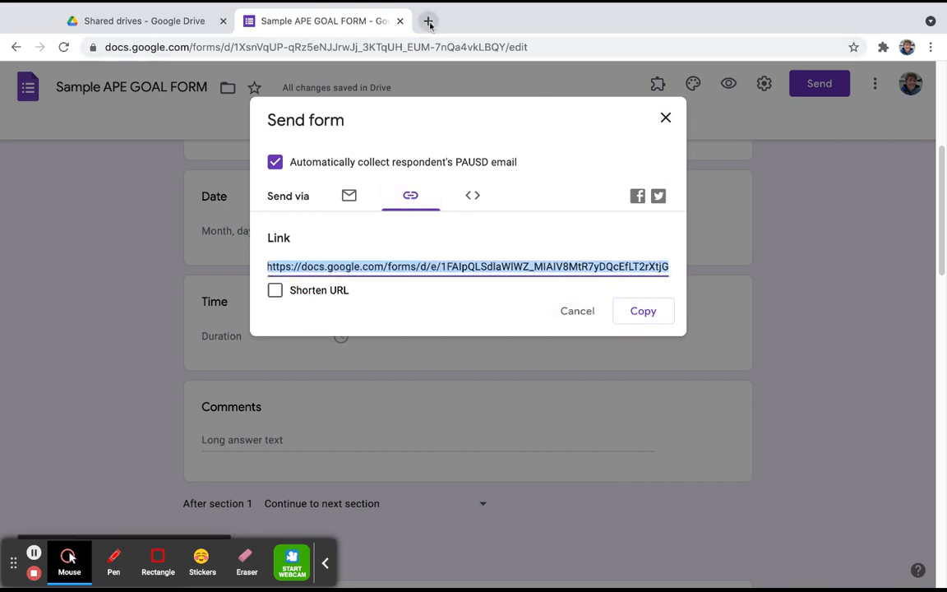
Step: Open the copied form link in a new browser tab to fill it in as a respondent
left_click(429, 22)
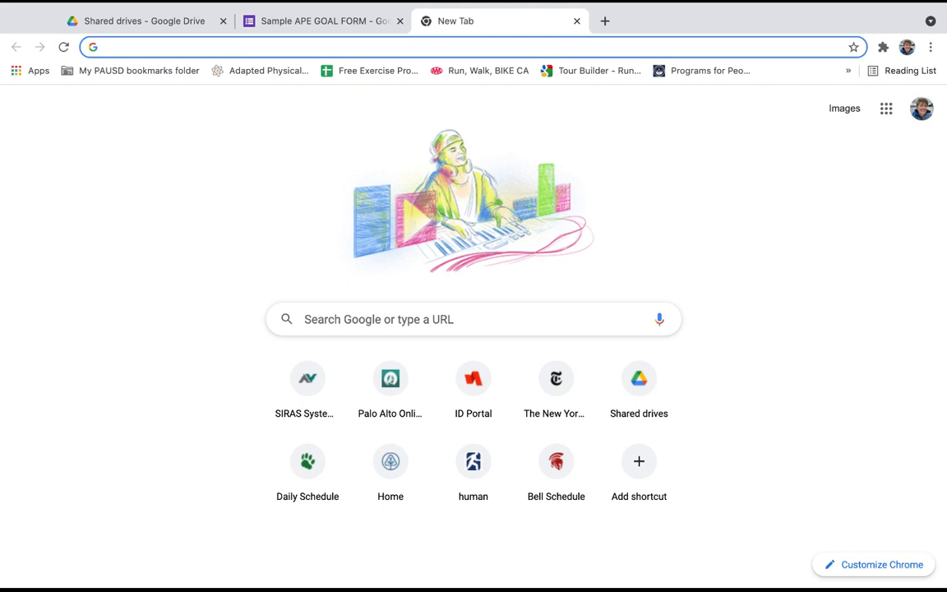
left_click(114, 47)
key("super+v")
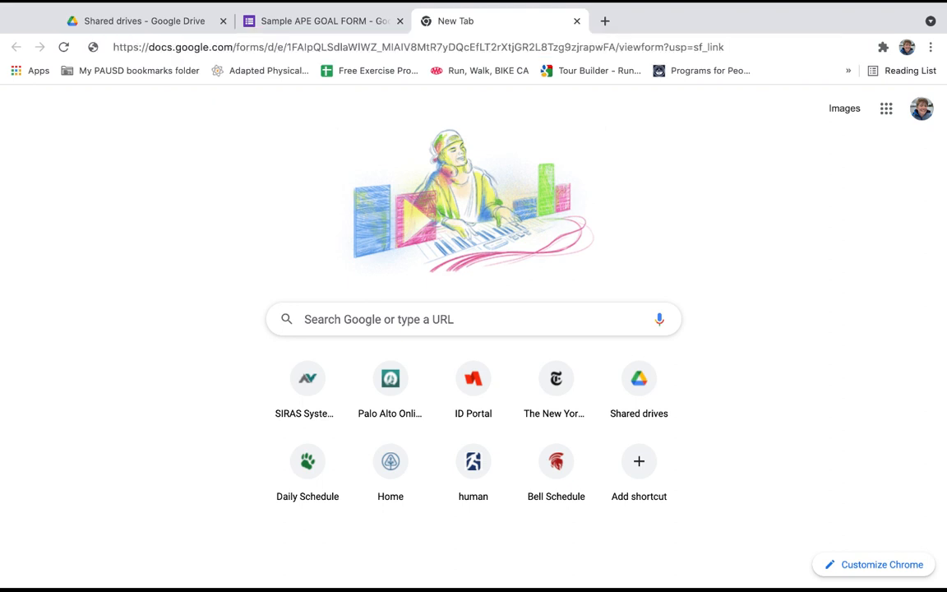
key("Return")
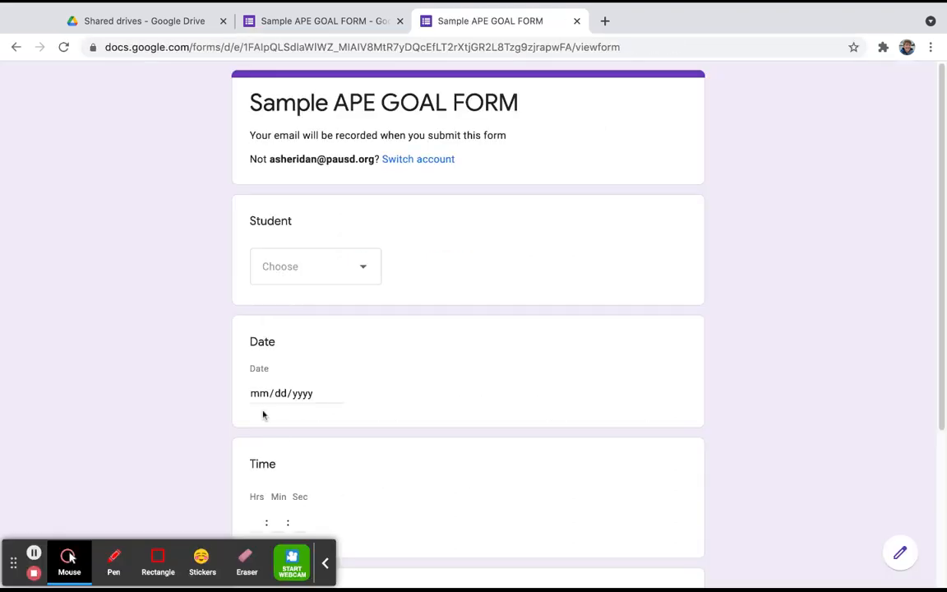
Step: In the live form, choose the first listed student and set the date to 01/01/2001
left_click(337, 263)
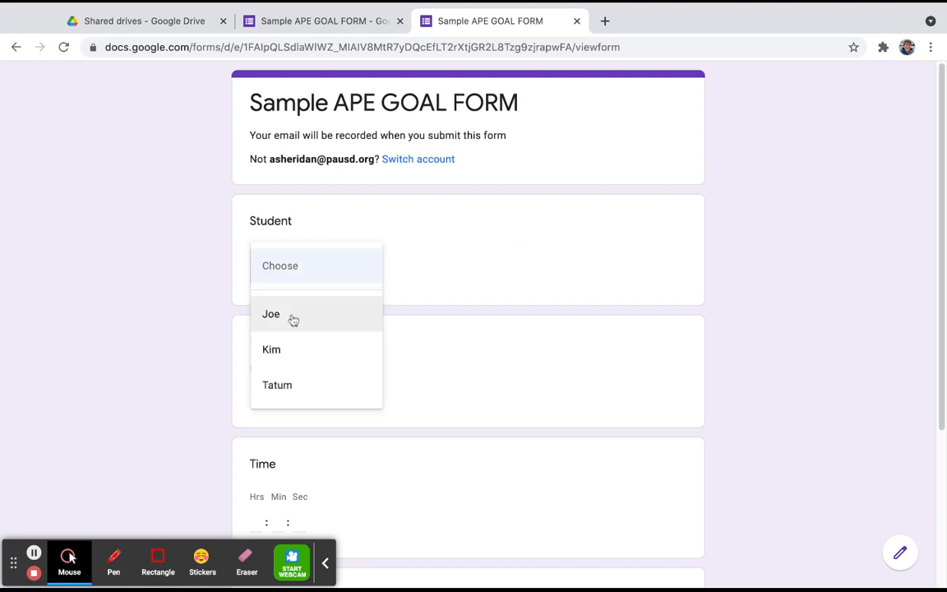
left_click(292, 318)
left_click(255, 393)
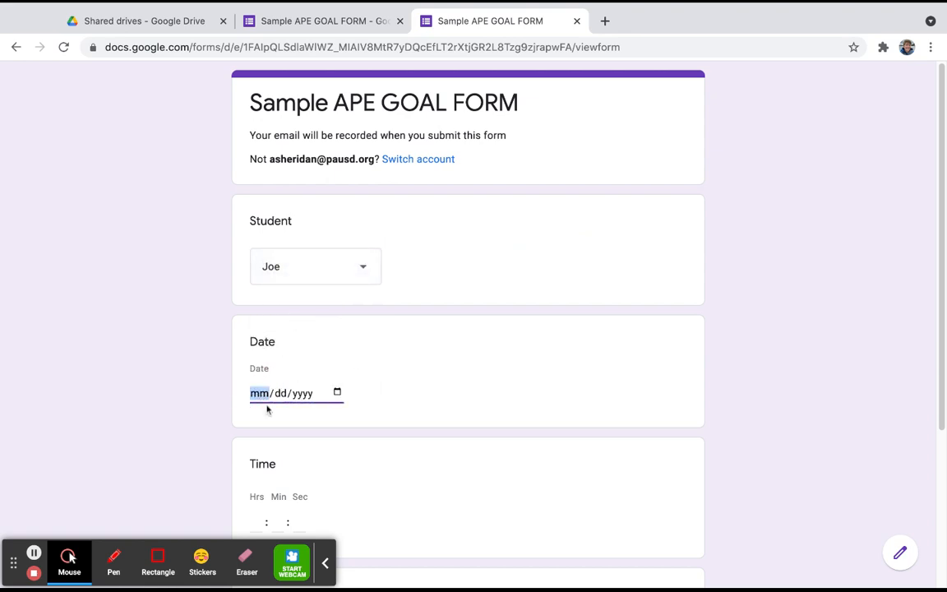
type("01/01/")
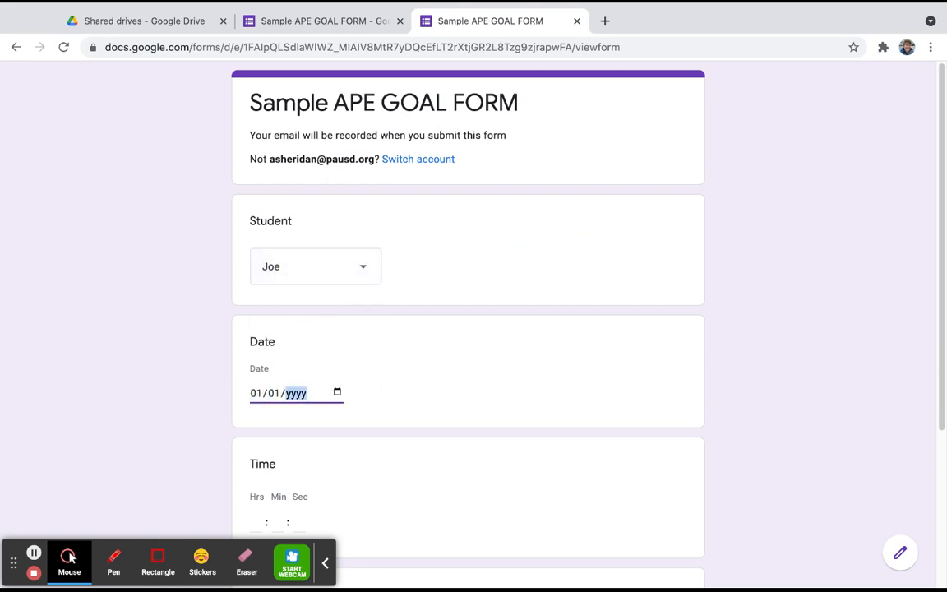
type("002001")
Step: Enter 00 minutes for Time and TEST as the comment, and continue to the first student's section
scroll(277, 382, "down", 2)
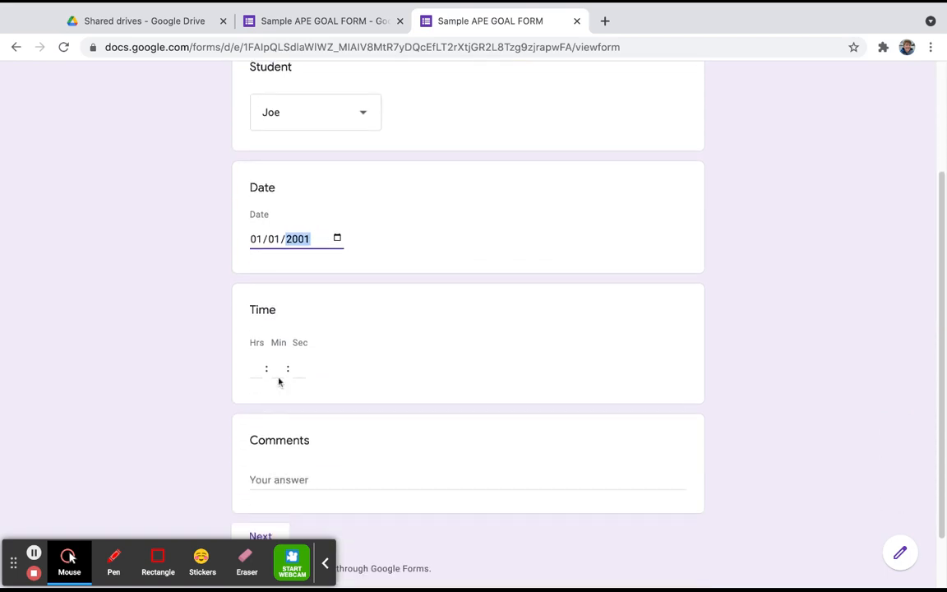
left_click(276, 368)
scroll(277, 367, "down", 1)
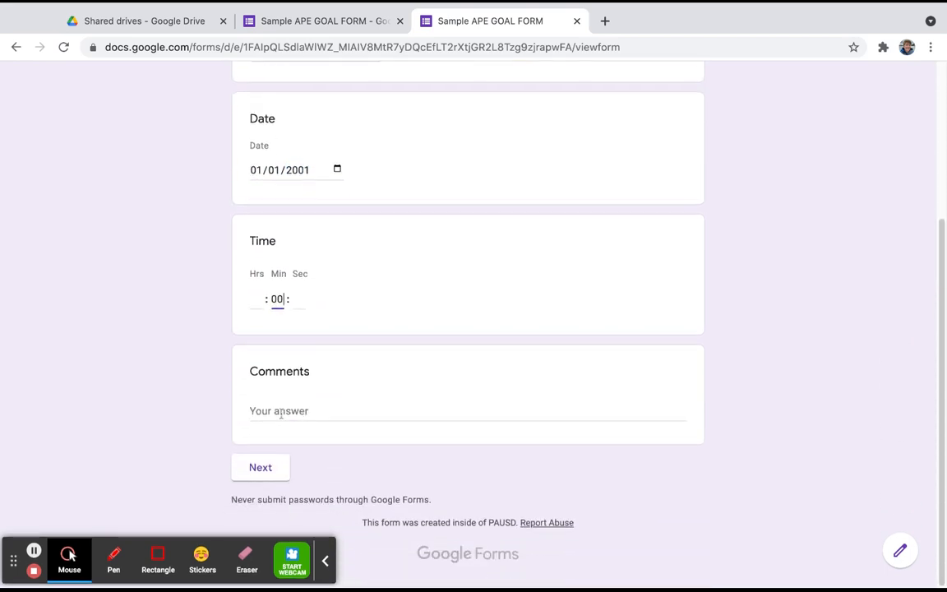
left_click(279, 411)
type("TEST")
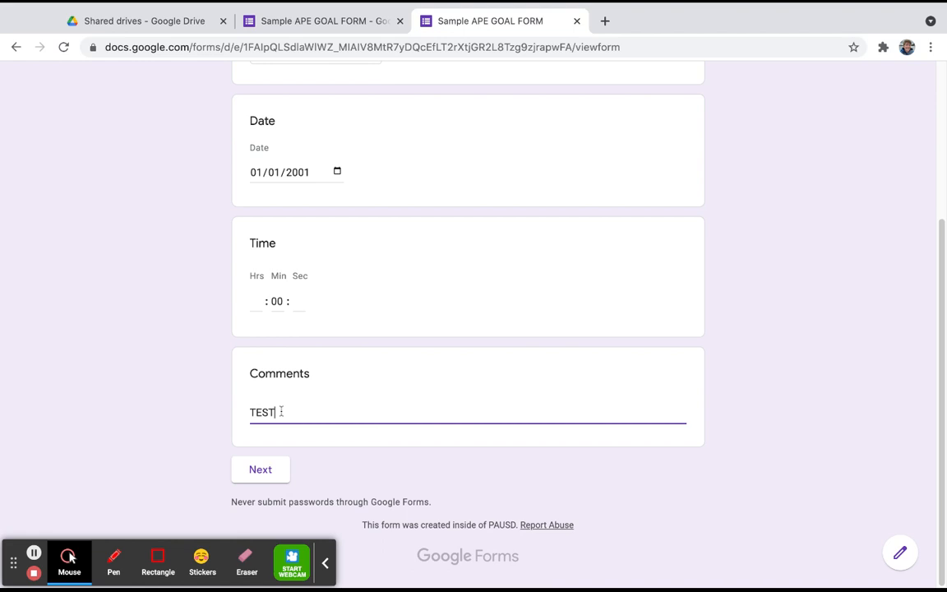
left_click(246, 470)
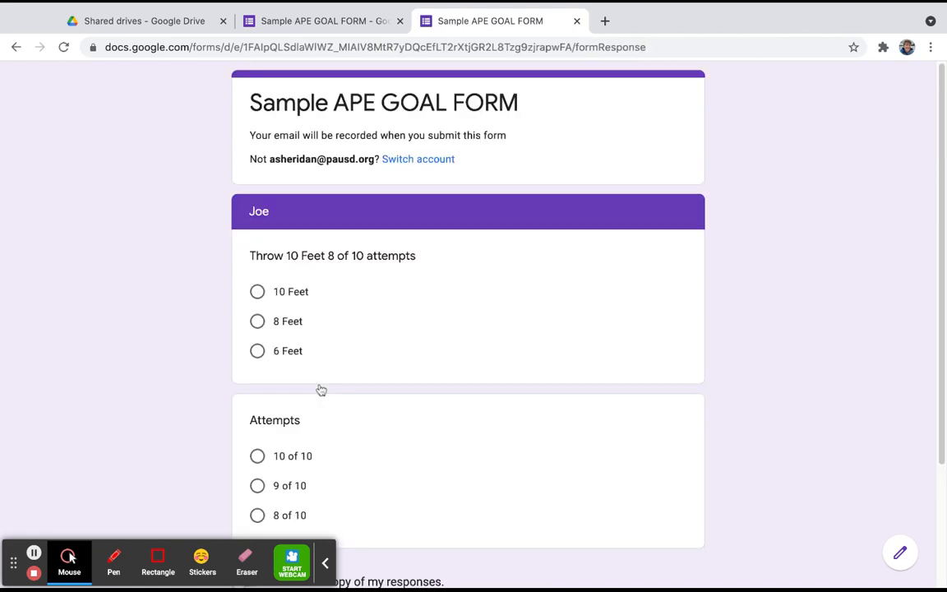
Step: Answer the throwing goal with 10 Feet and 10 of 10 attempts, submit the response and start another one
left_click(258, 291)
left_click(257, 480)
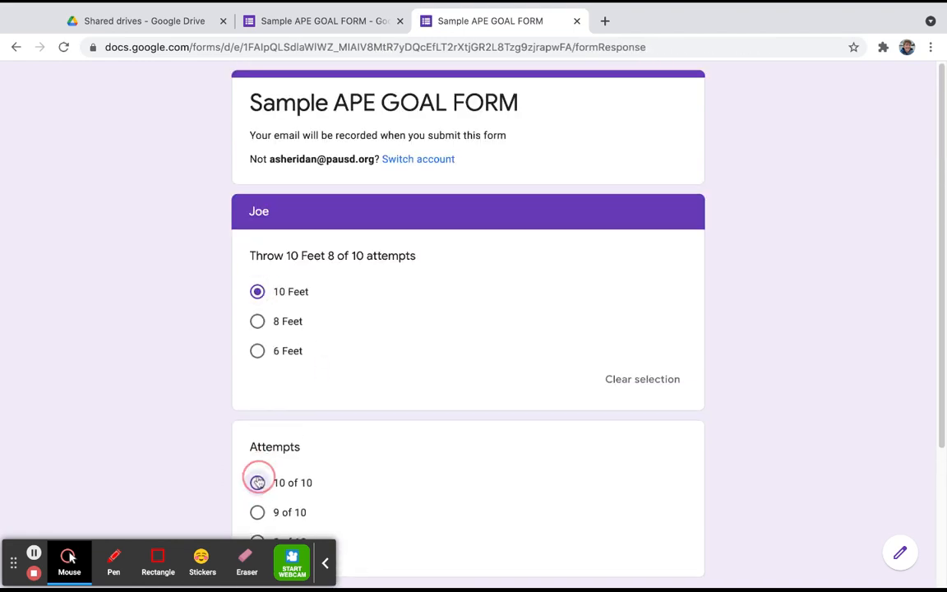
scroll(259, 483, "down", 3)
left_click(337, 469)
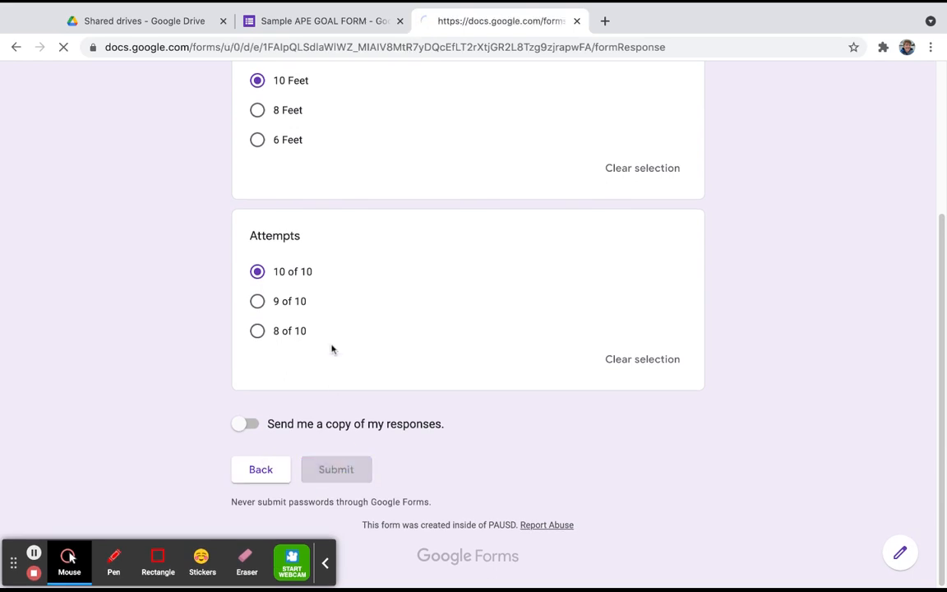
left_click(334, 186)
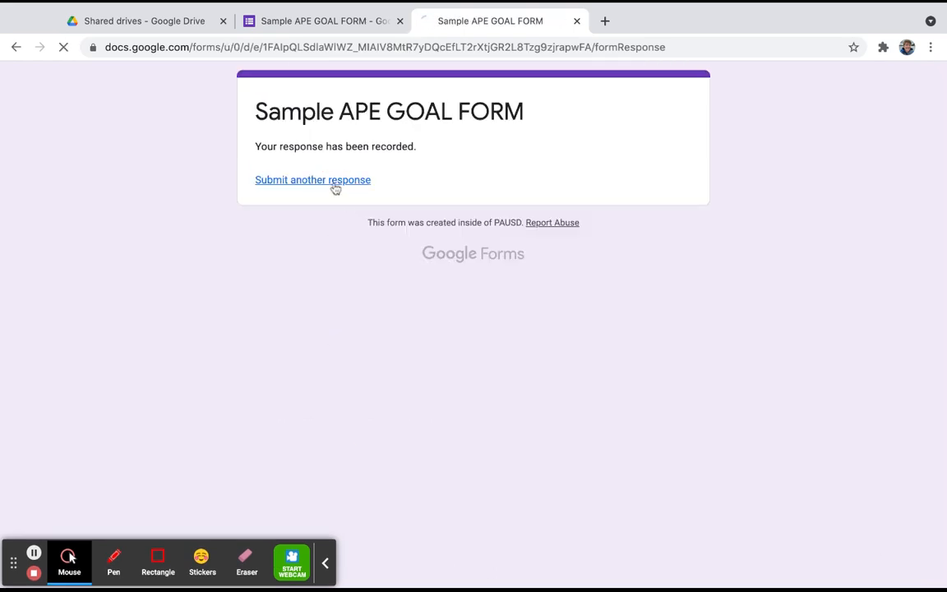
Step: In the new response, choose the second listed student and set the date to 01/01/2001
left_click(313, 273)
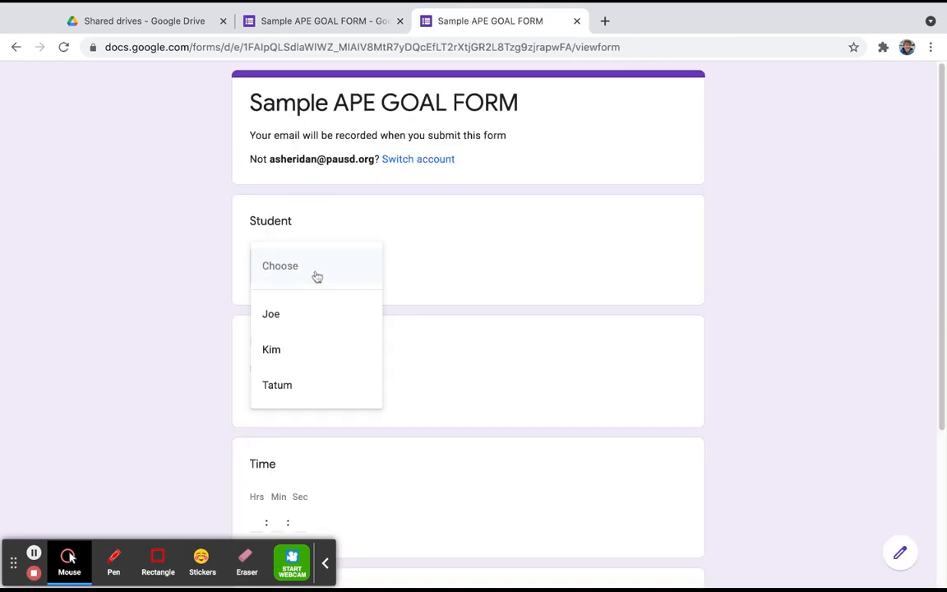
left_click(287, 349)
left_click(265, 394)
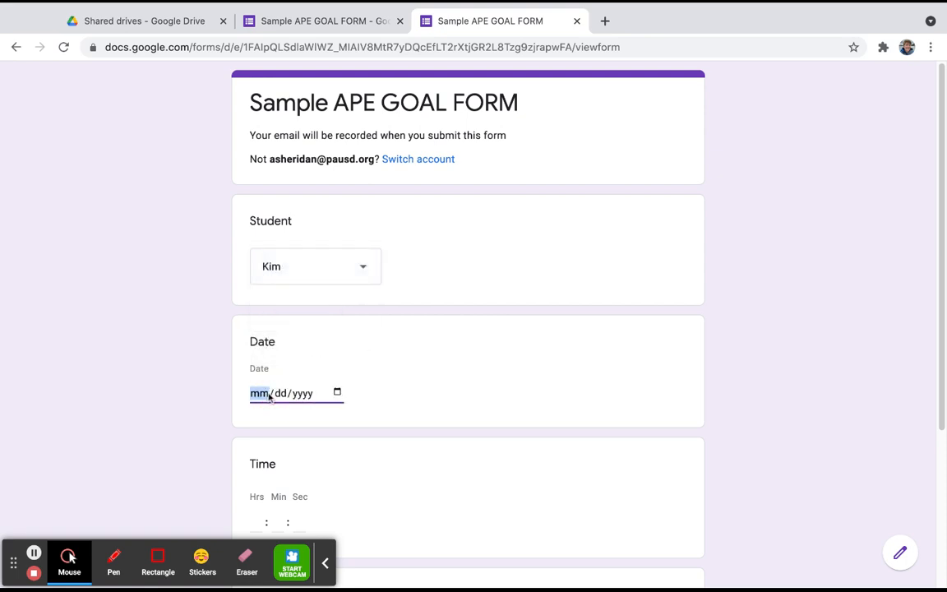
type("01/01/02001")
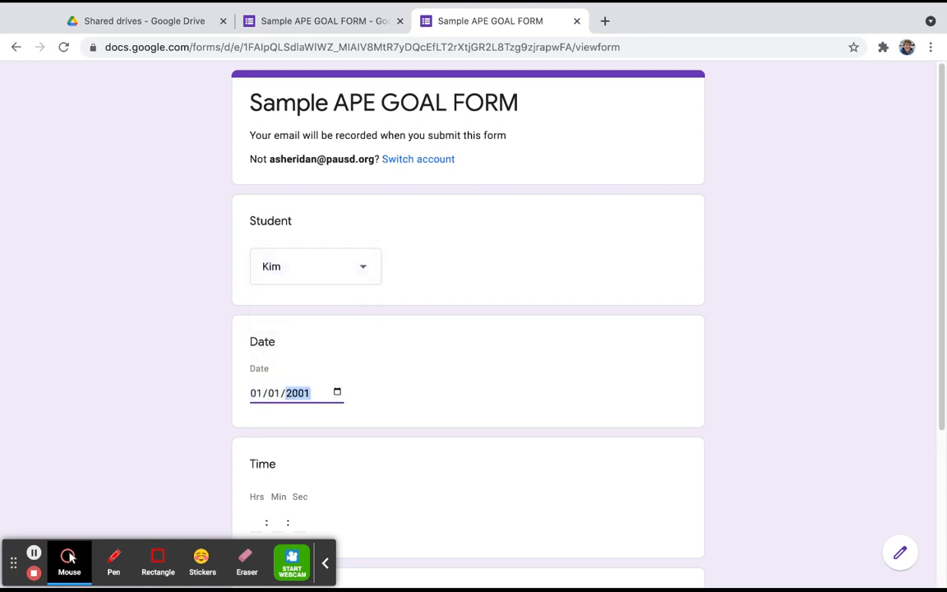
Step: Enter 00 minutes for Time and TEST as the comment, and continue to the second student's section
scroll(467, 329, "down", 3)
left_click(278, 301)
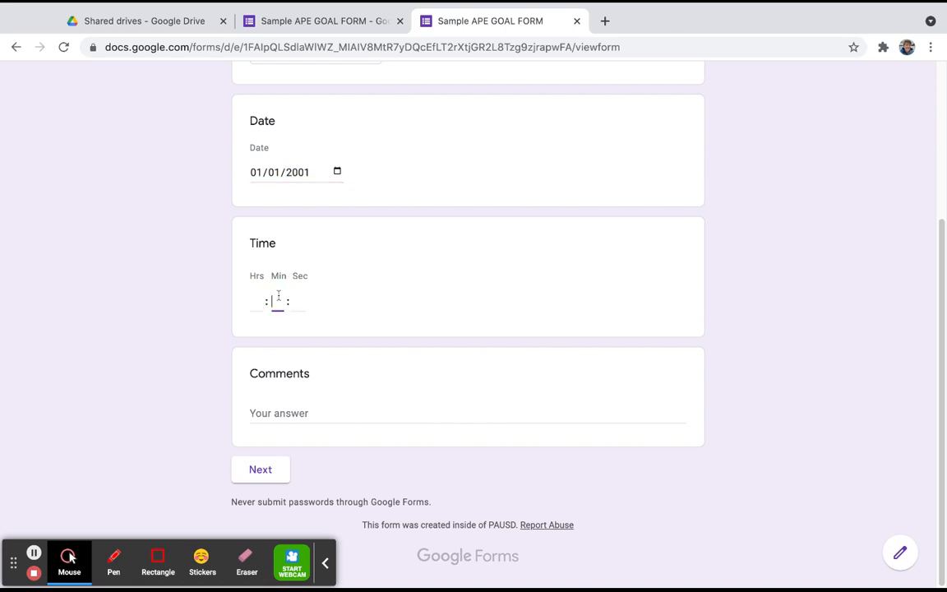
left_click(260, 411)
type("T")
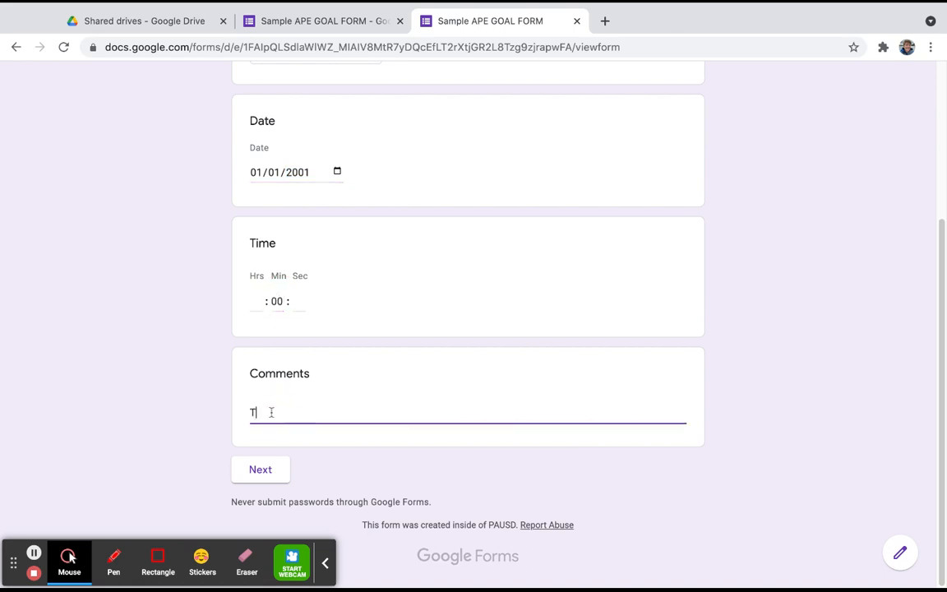
type("EST")
left_click(260, 469)
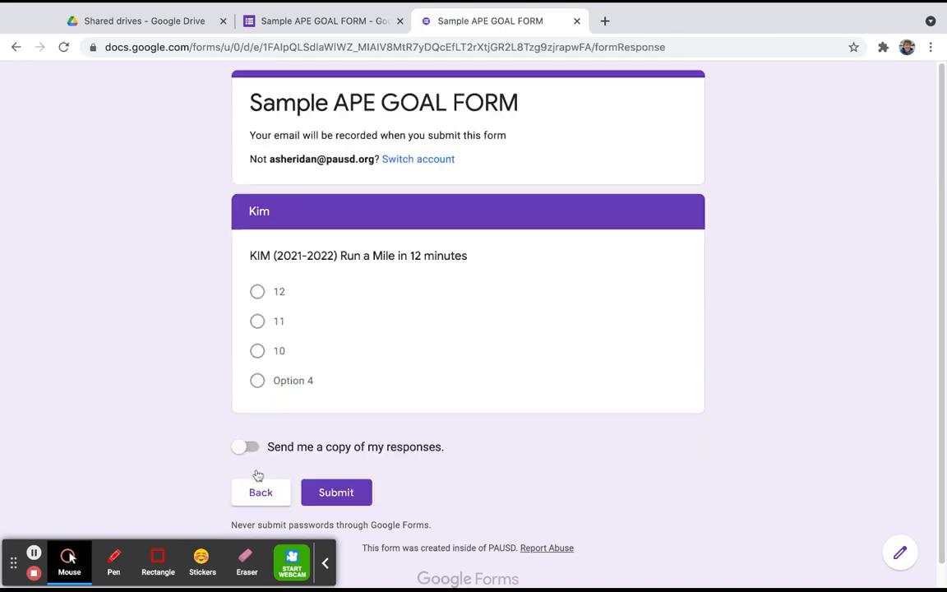
Step: Answer the mile-run question with 12, submit the response and start another one
left_click(257, 294)
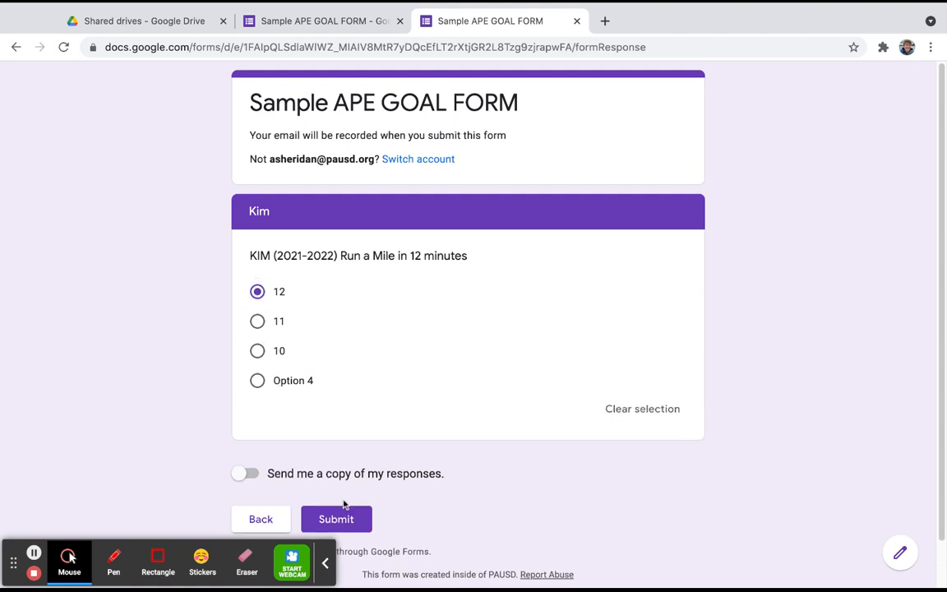
left_click(343, 528)
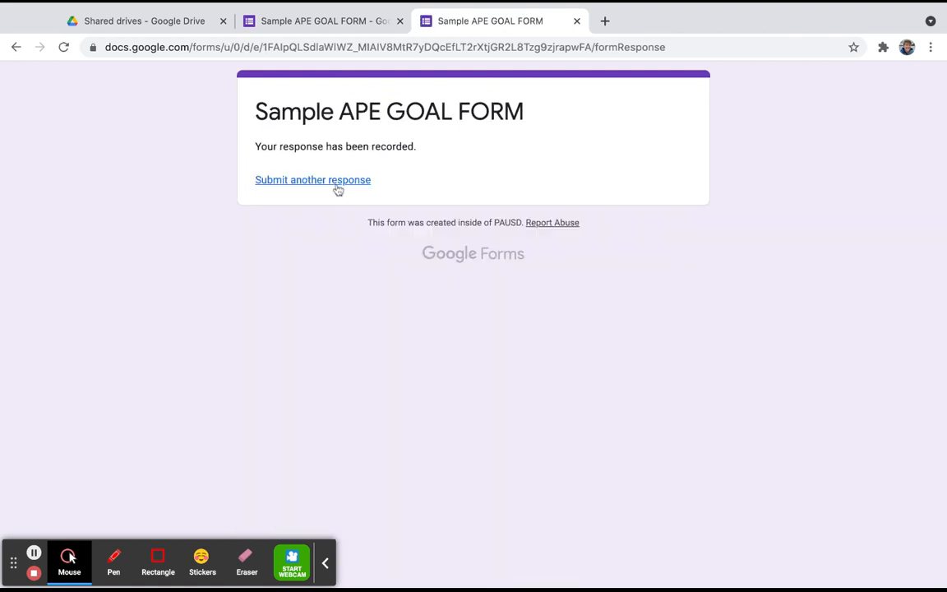
left_click(337, 186)
Step: In the new response, choose the third listed student and set the date to 01/01/2001
left_click(308, 268)
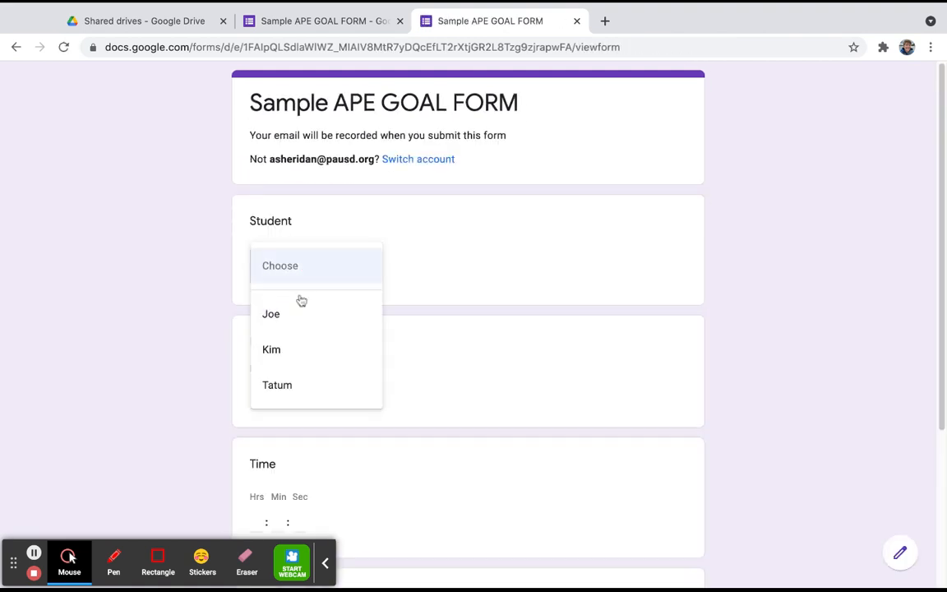
left_click(286, 384)
left_click(264, 393)
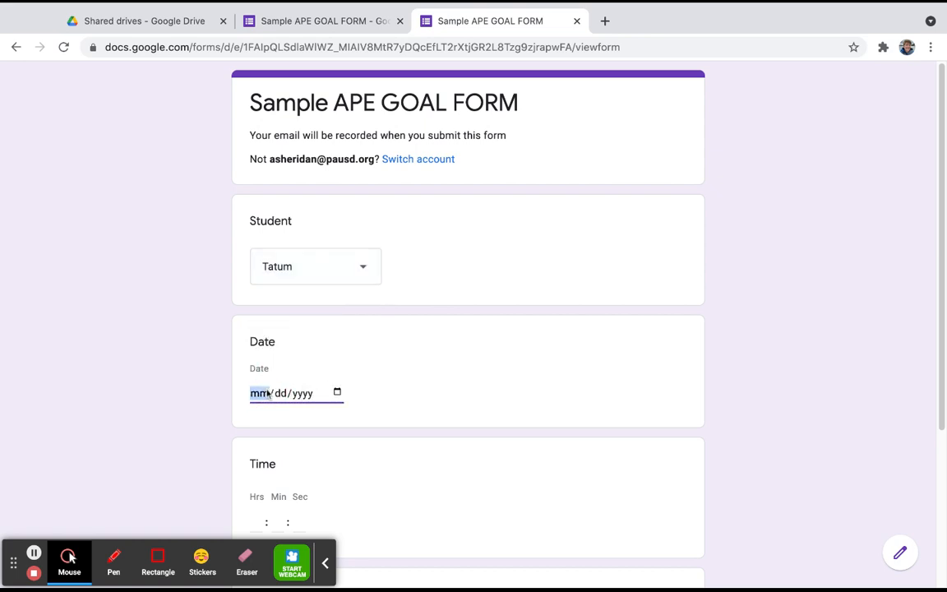
type("01/01/")
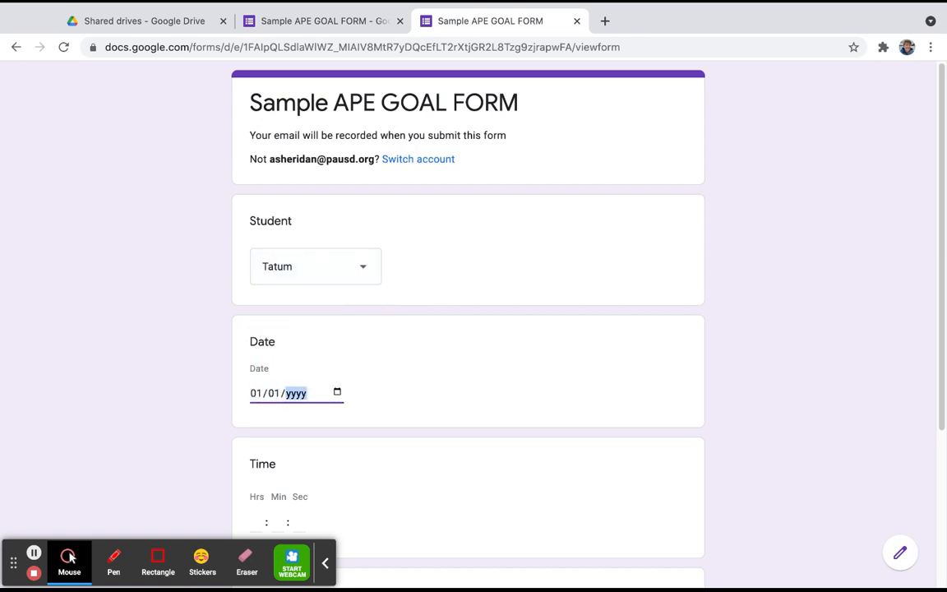
type("2001")
Step: Enter 00 minutes for Time and TEST as the comment, and continue to the third student's section
left_click(277, 398)
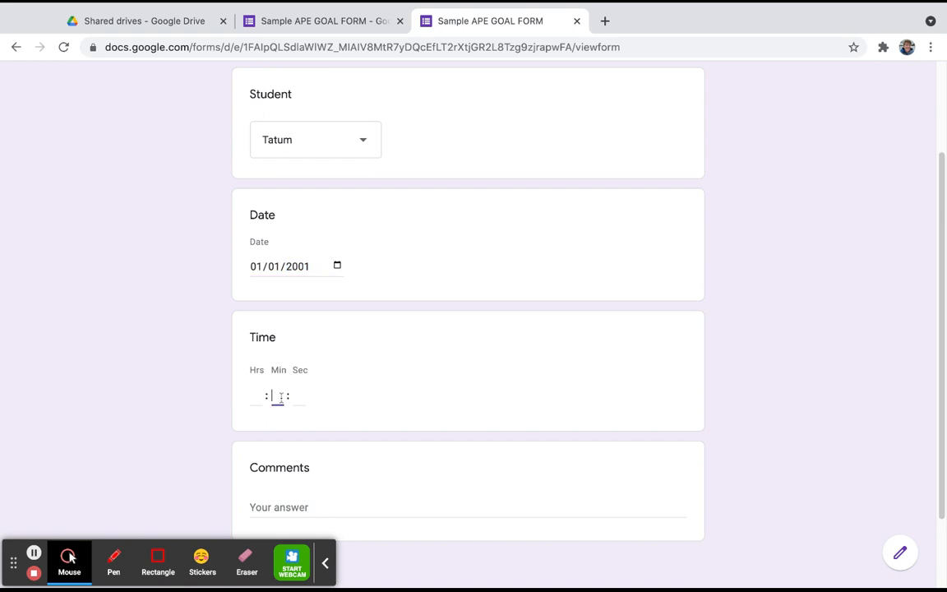
type("00")
scroll(279, 397, "down", 2)
left_click(282, 408)
type("T")
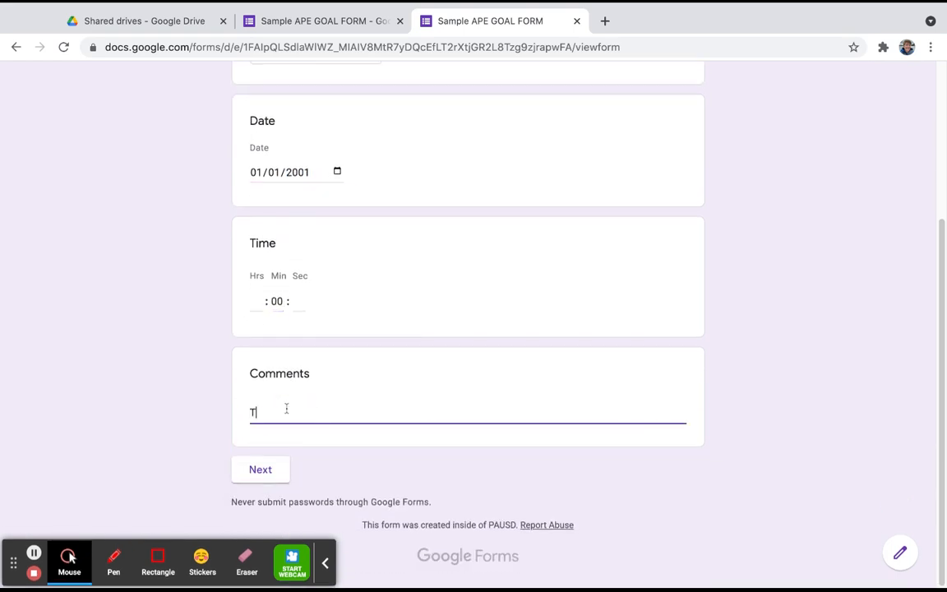
type("EST")
left_click(270, 469)
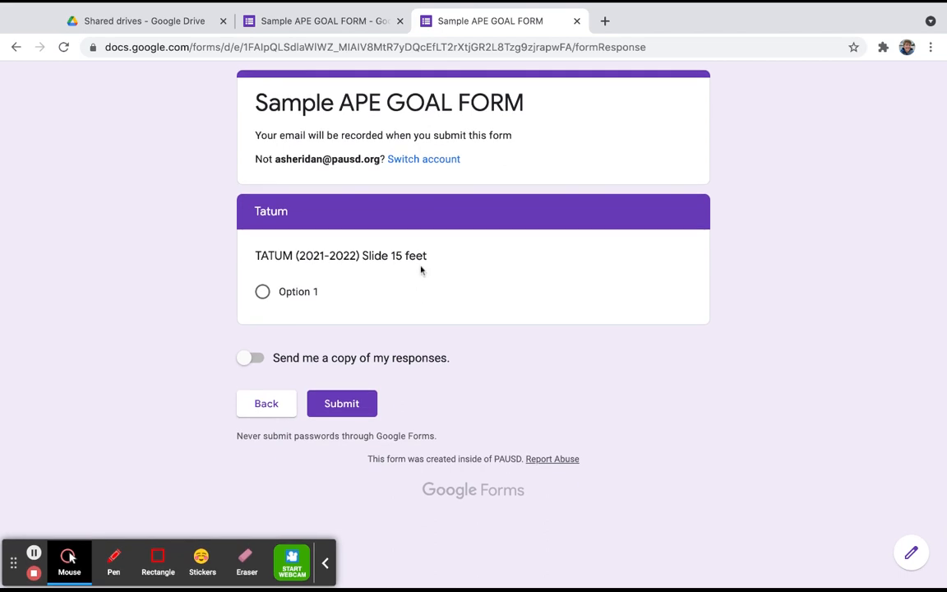
Step: Submit the third student's response with the slide question unanswered, and return to the form editor with the Send form dialog closed
left_click(359, 414)
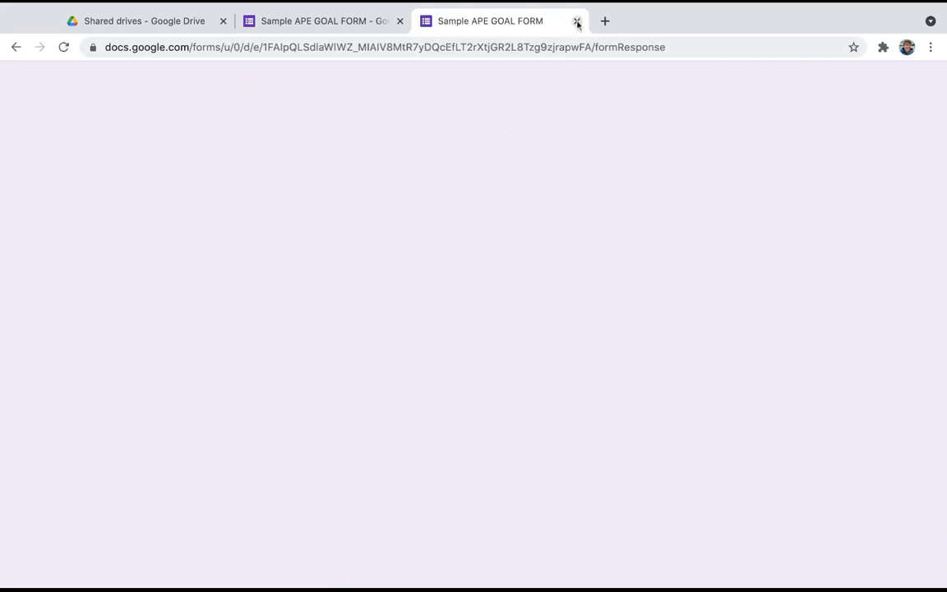
left_click(577, 22)
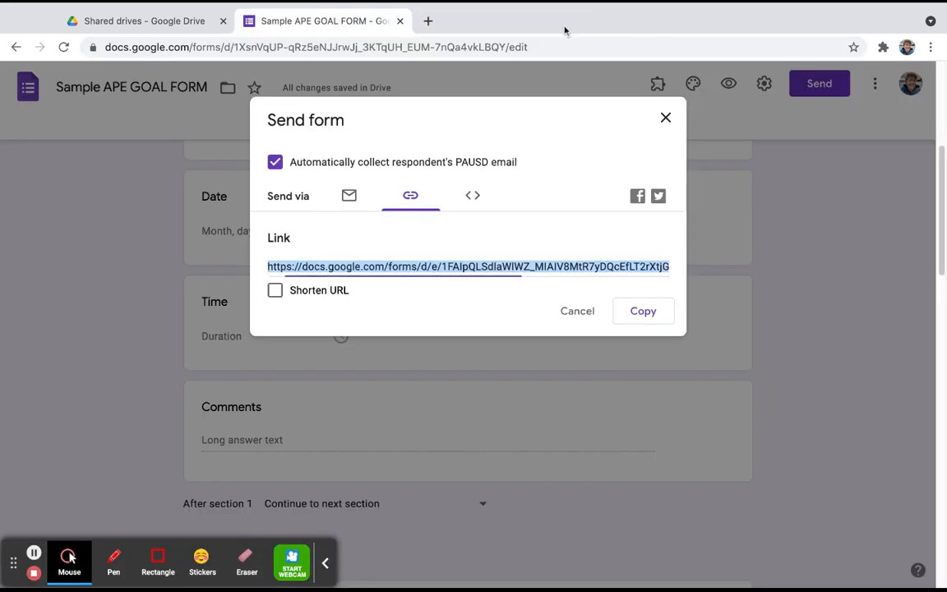
left_click(664, 120)
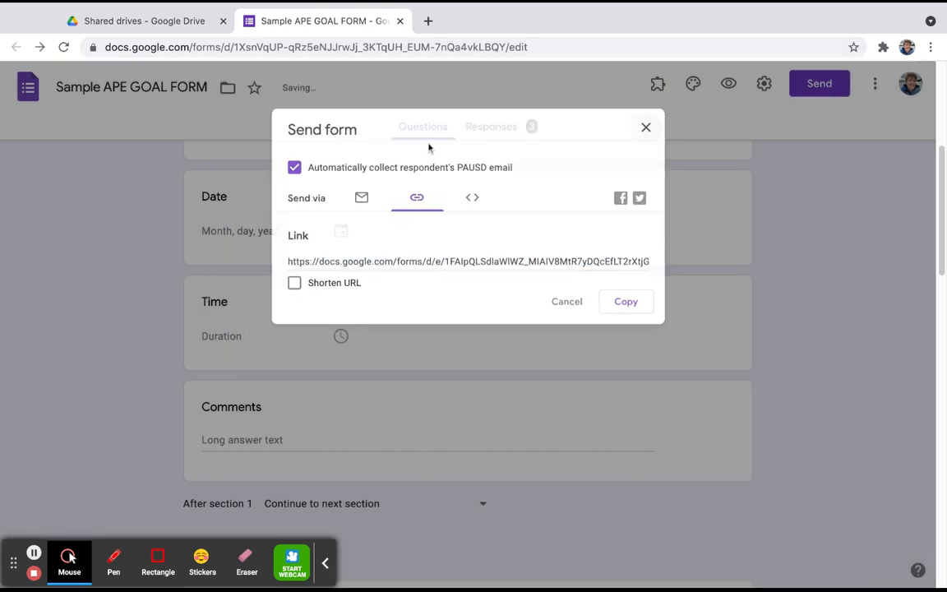
Step: View the form's responses and create a new linked spreadsheet for them, keeping the suggested name
scroll(386, 221, "up", 2)
scroll(368, 226, "up", 3)
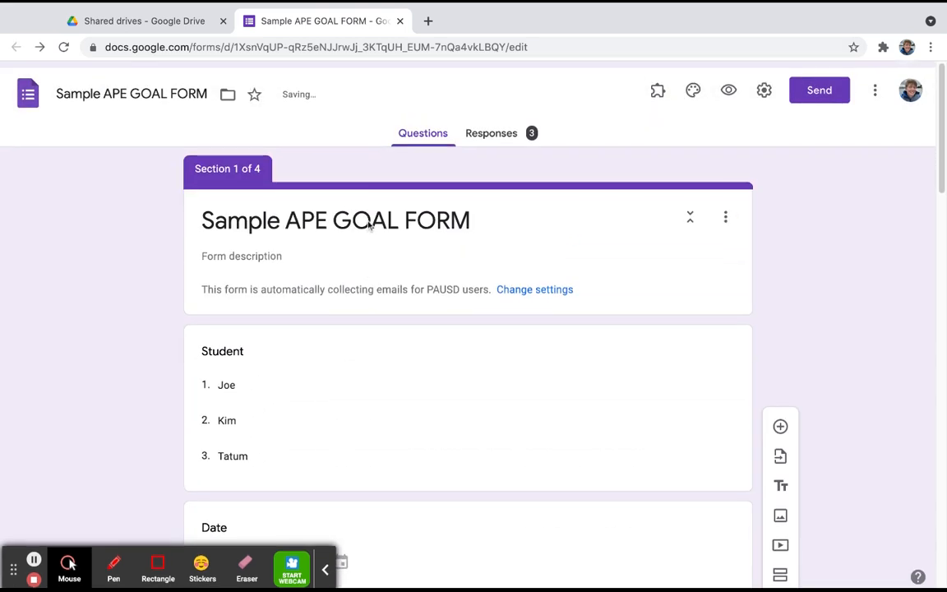
left_click(486, 126)
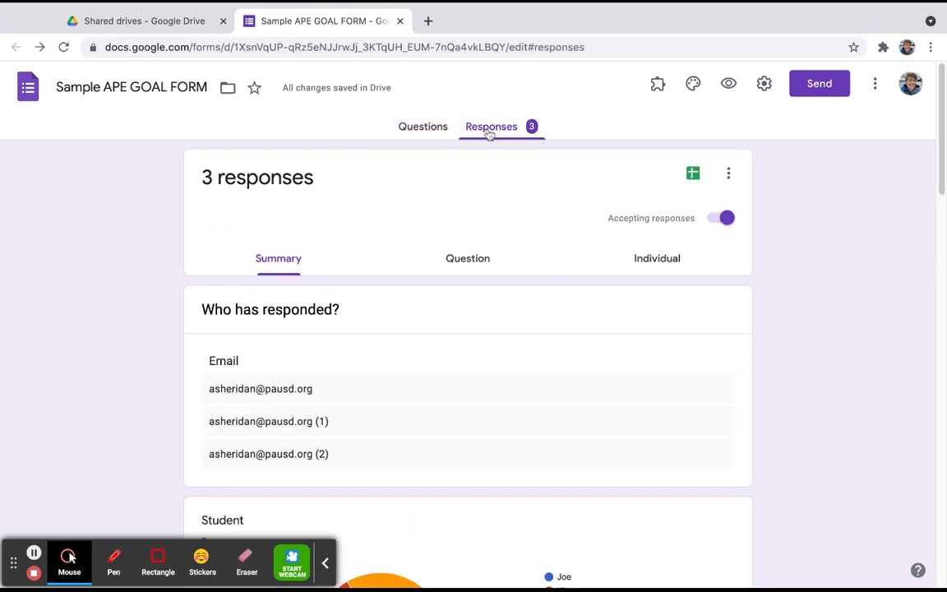
left_click(693, 174)
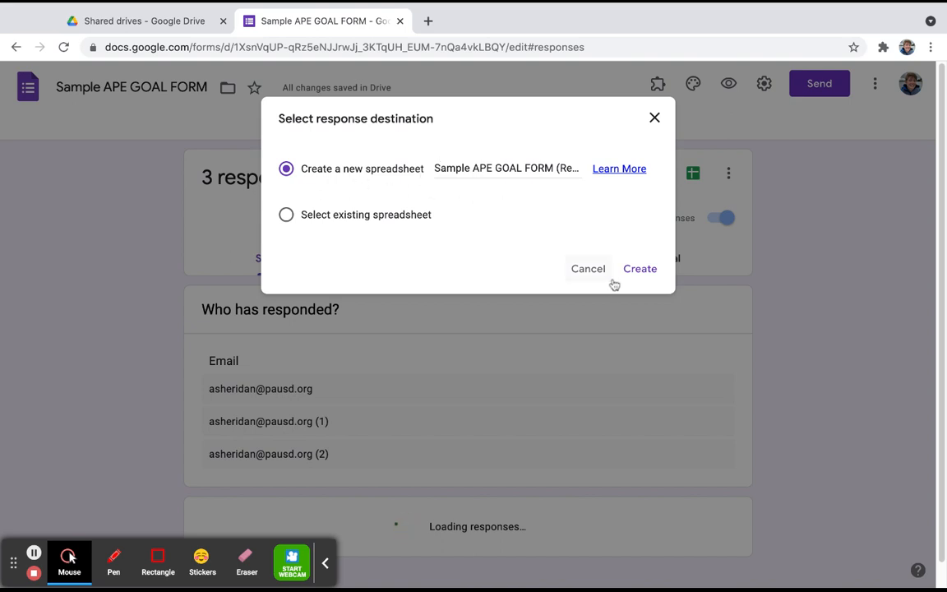
left_click(638, 269)
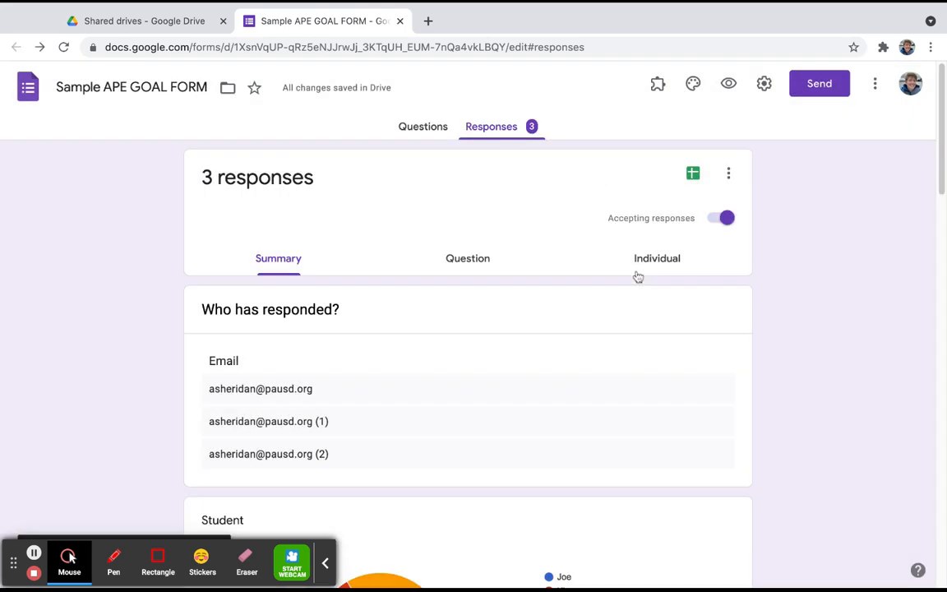